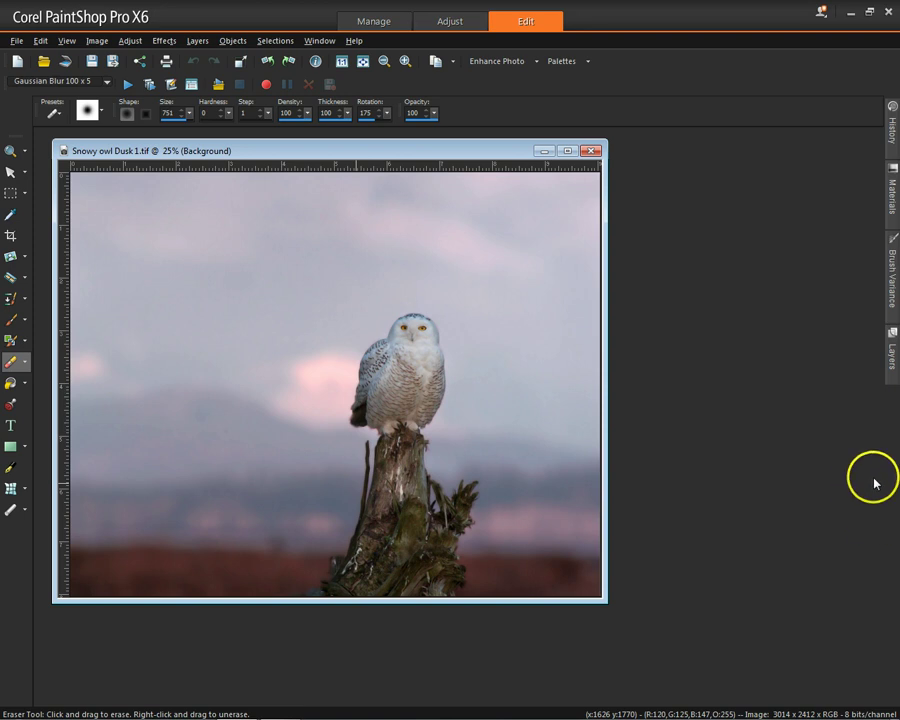
# - Show the Layers palette listing the owl photo's single Background layer
pyautogui.moveTo(886, 383)
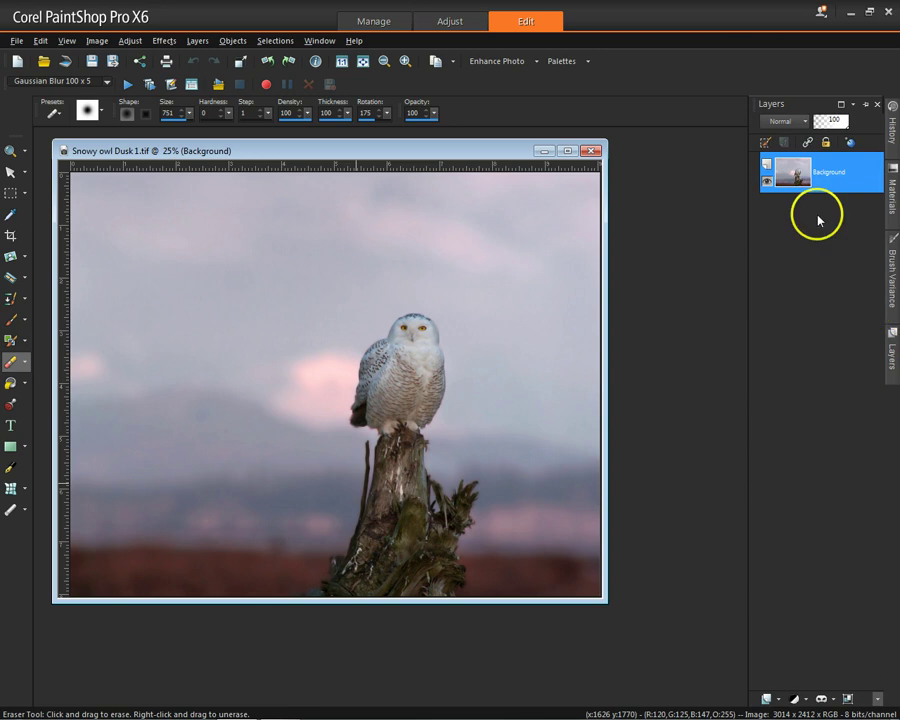
# - Duplicate the Background layer, lock the original, and select Copy of Background
pyautogui.rightClick(832, 169)
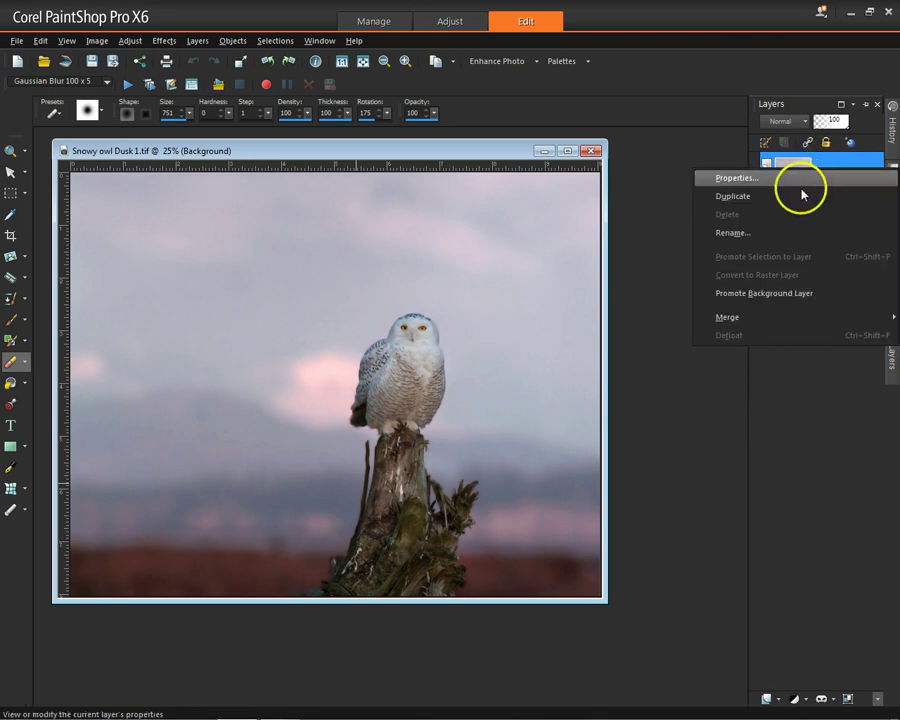
pyautogui.click(800, 197)
pyautogui.click(862, 222)
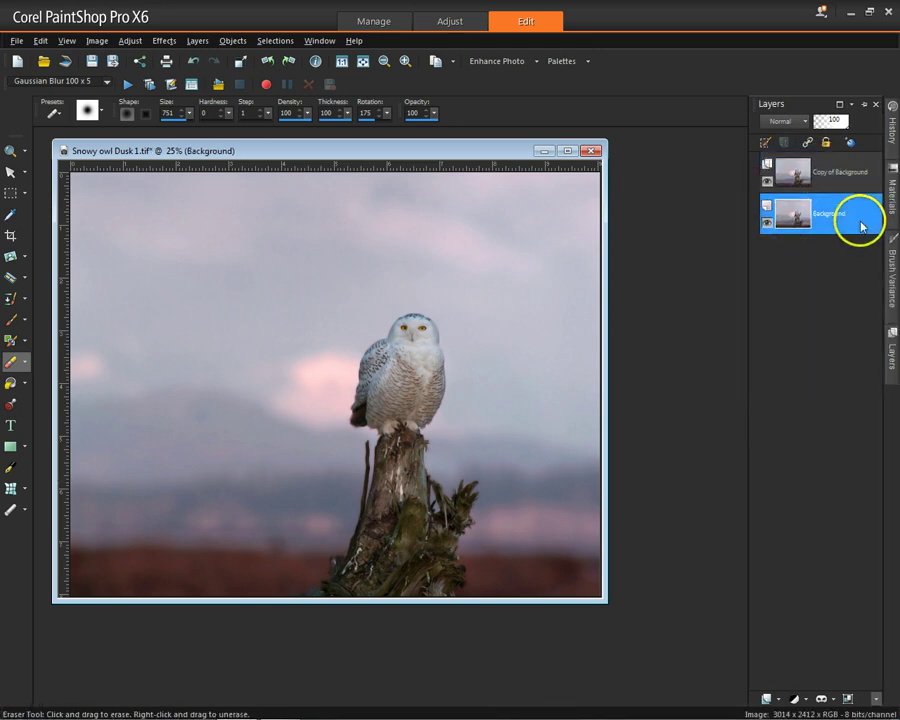
pyautogui.click(826, 142)
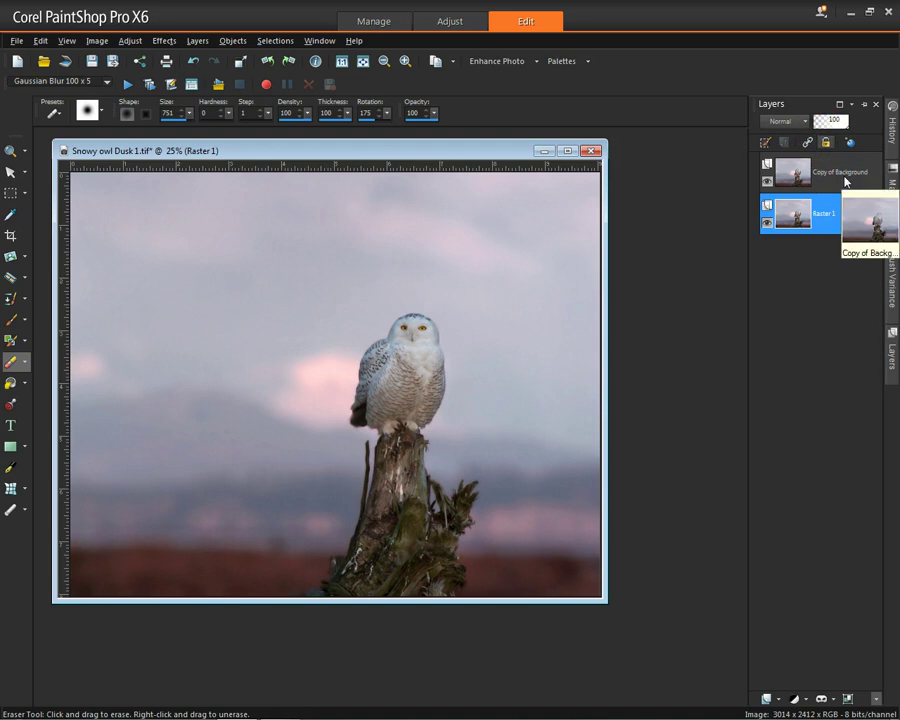
pyautogui.click(845, 181)
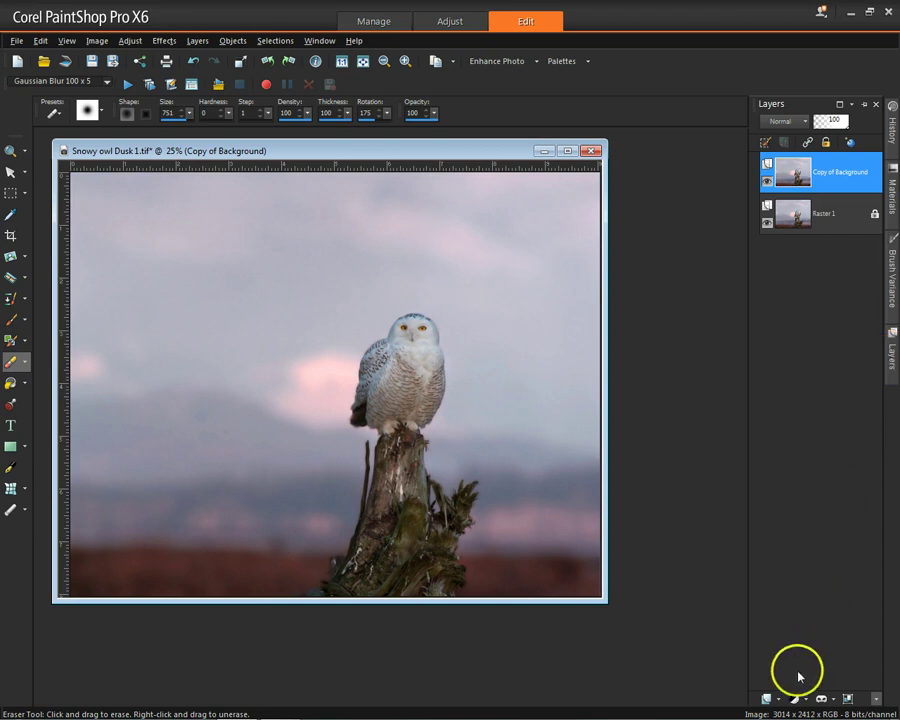
# - Add a new empty raster layer, Raster 2, on top of the stack
pyautogui.click(770, 700)
pyautogui.click(769, 589)
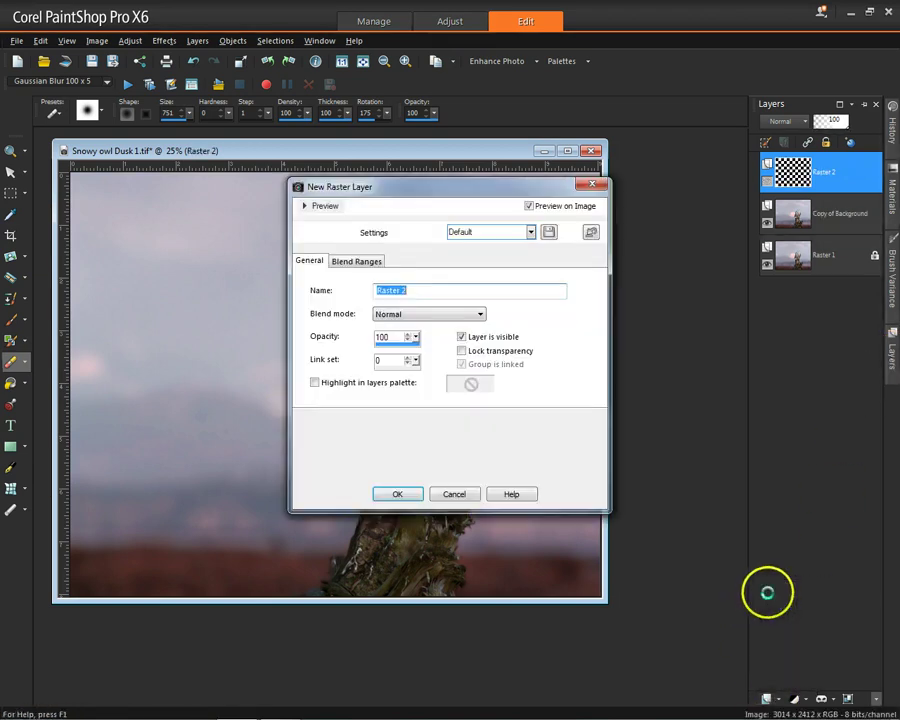
pyautogui.click(397, 494)
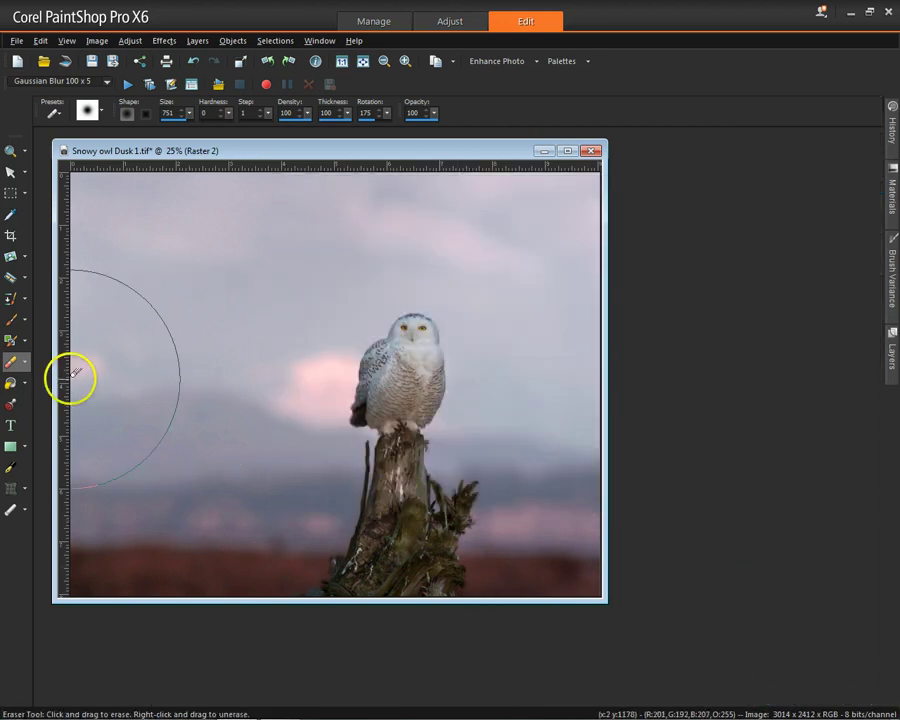
# - Flood-fill Raster 2 with mid-grey (RGB 128,128,128), then check it by toggling visibility
pyautogui.moveTo(887, 190)
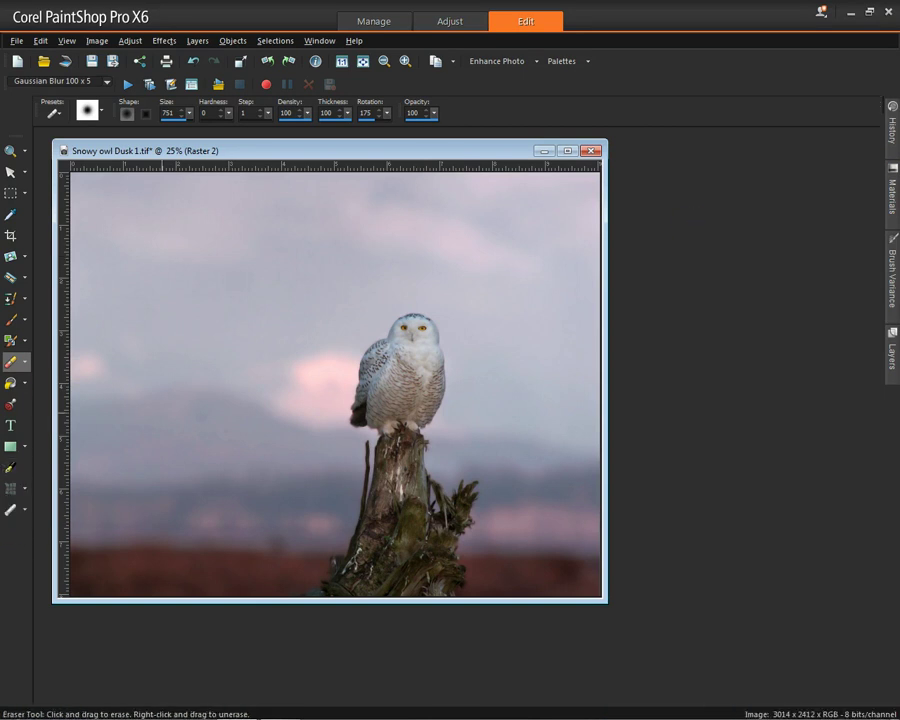
pyautogui.click(10, 383)
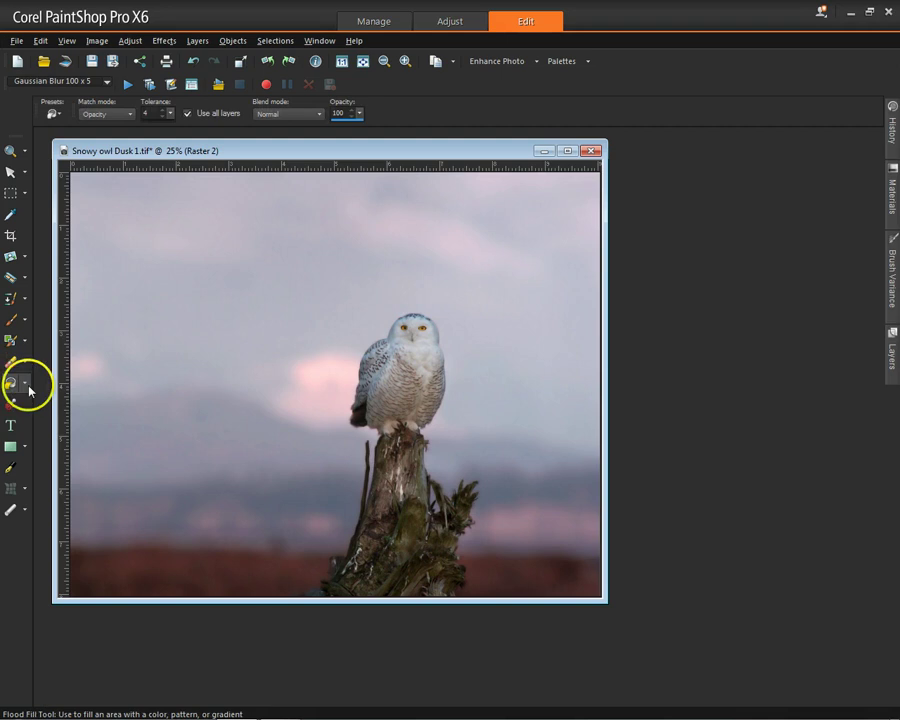
pyautogui.click(262, 376)
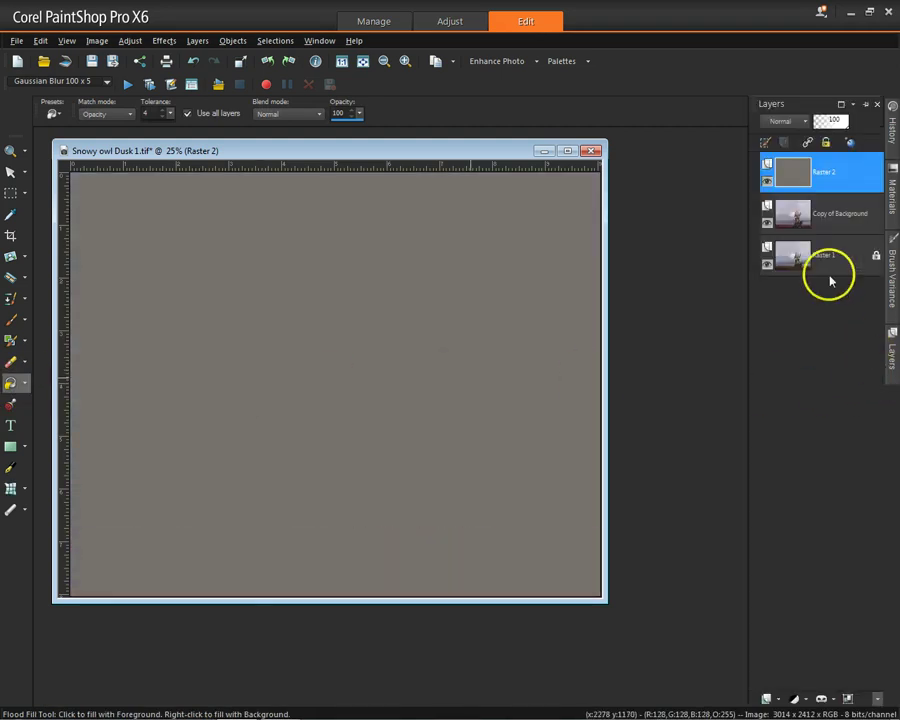
pyautogui.click(767, 184)
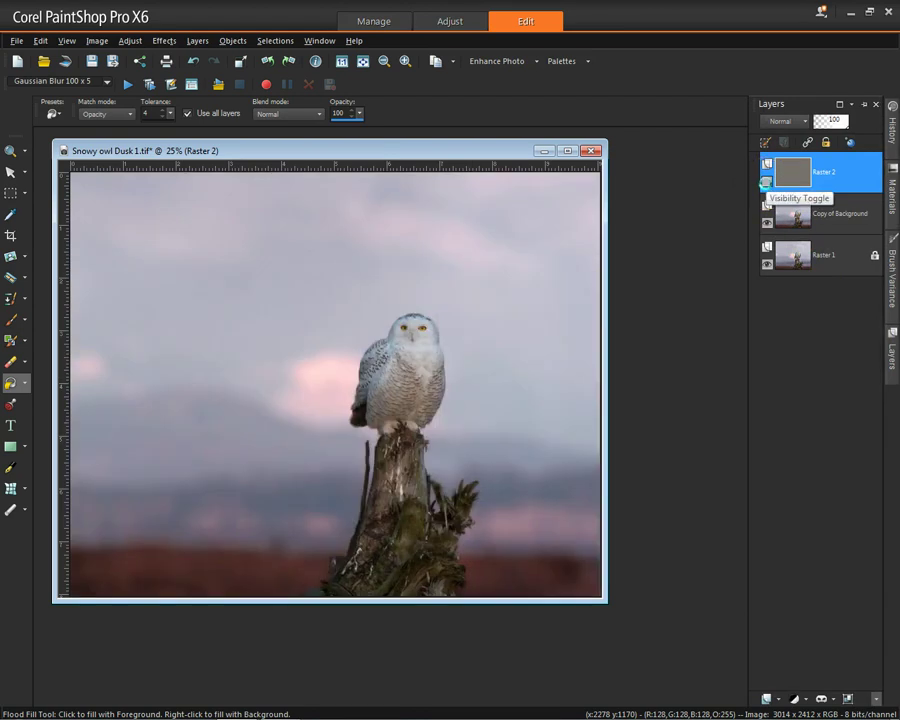
pyautogui.click(767, 183)
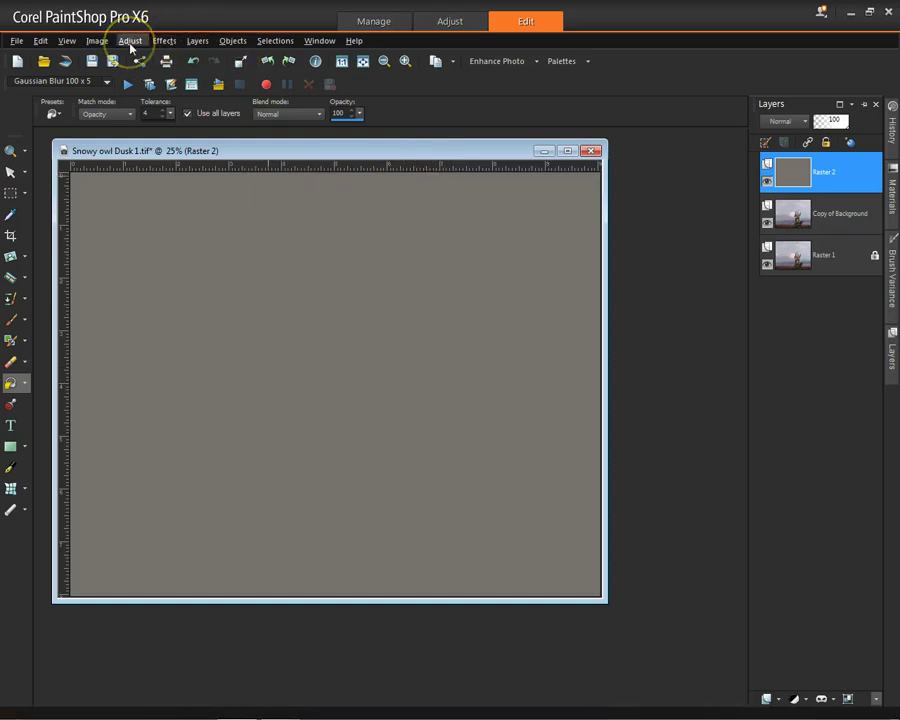
# - Apply Add Noise to Raster 2: Gaussian, Monochrome, 66% noise
pyautogui.click(130, 42)
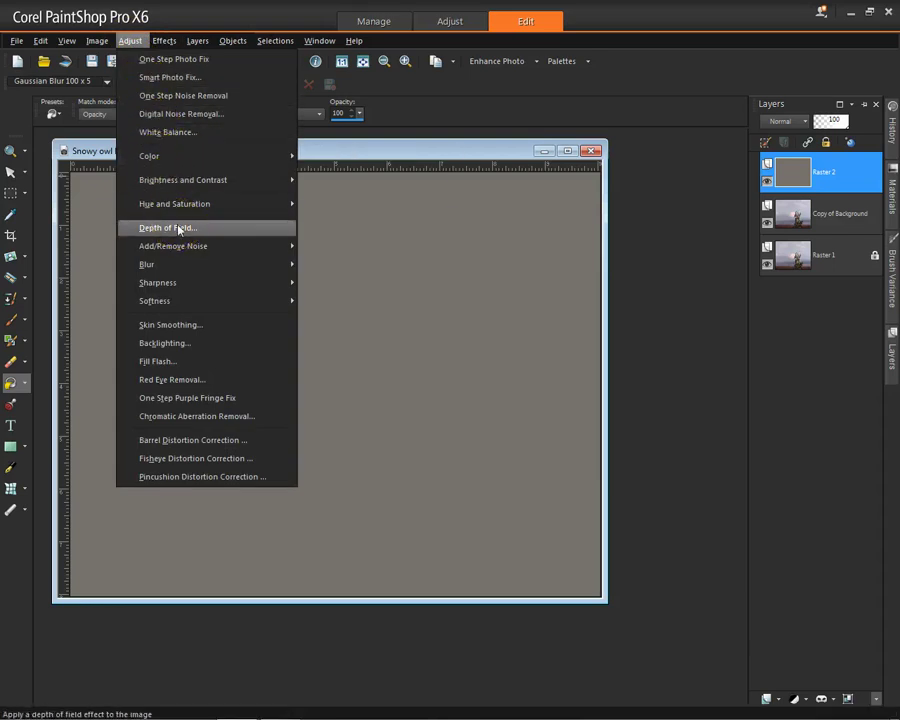
pyautogui.moveTo(190, 247)
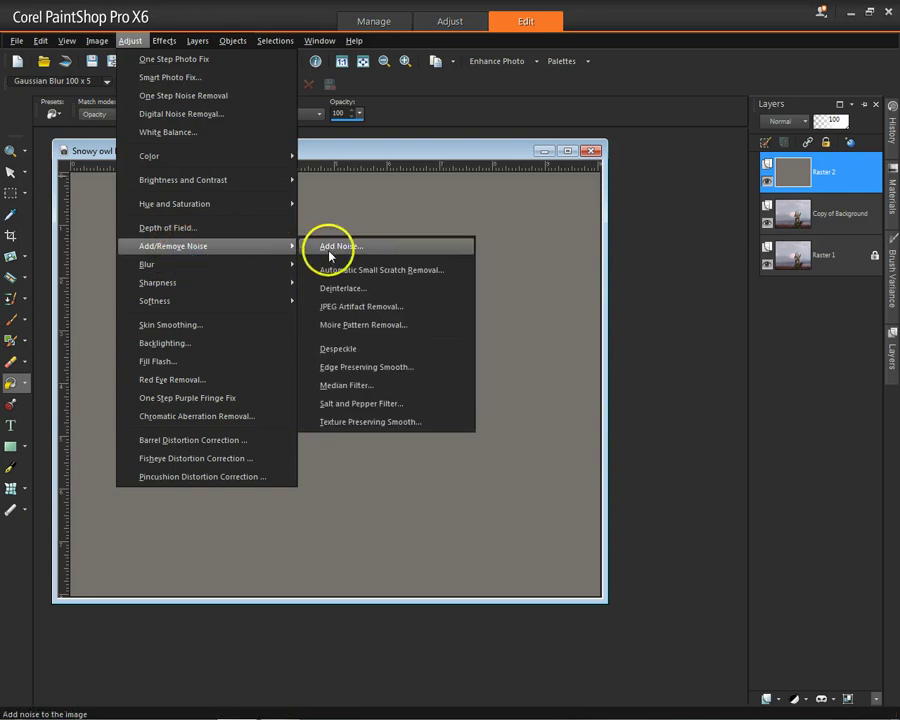
pyautogui.click(327, 249)
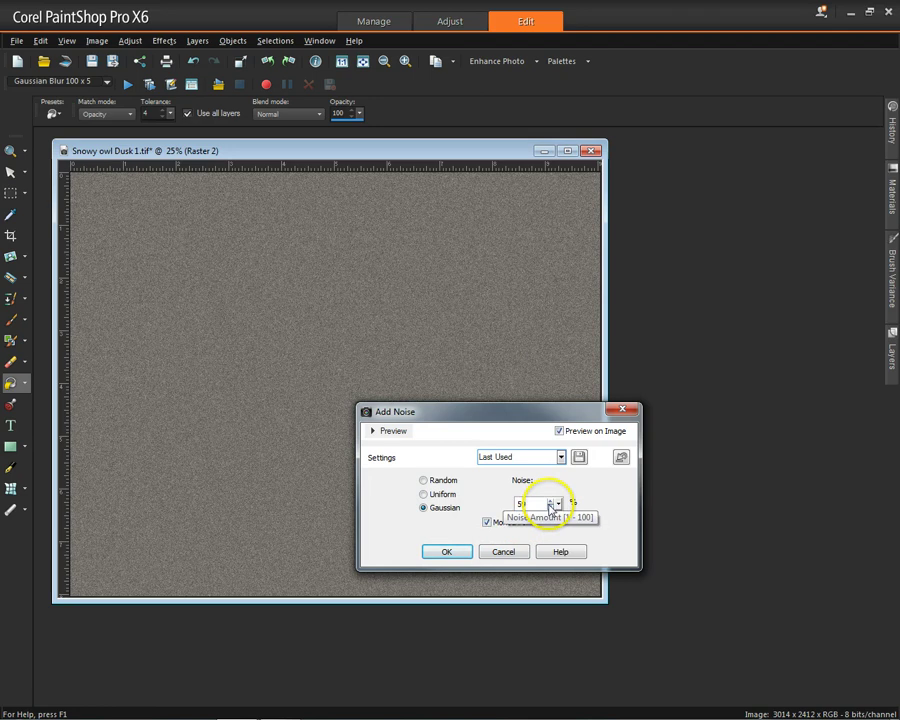
pyautogui.click(549, 506)
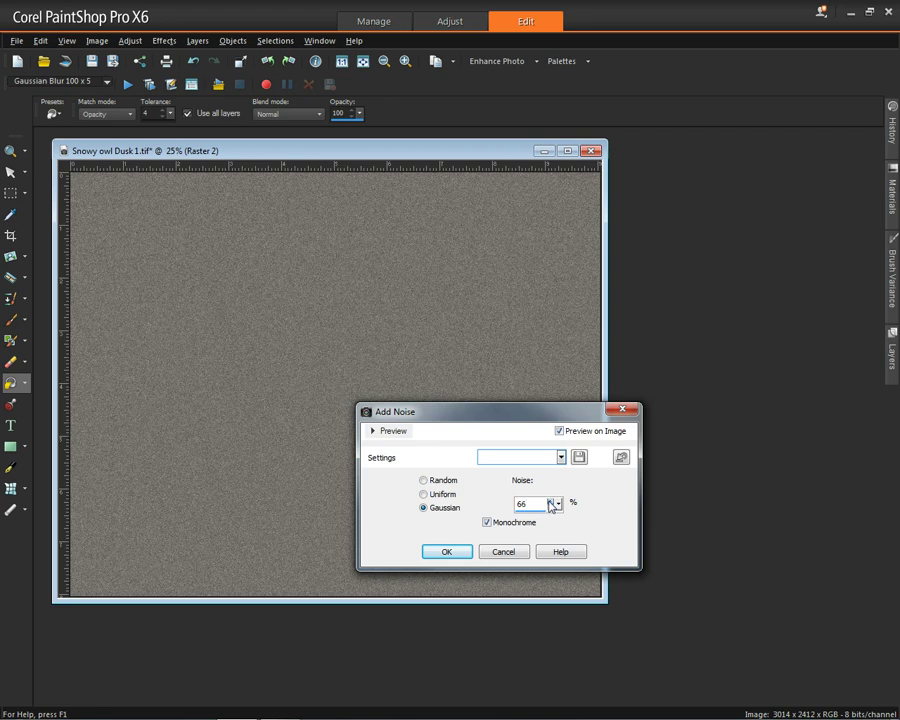
pyautogui.click(447, 552)
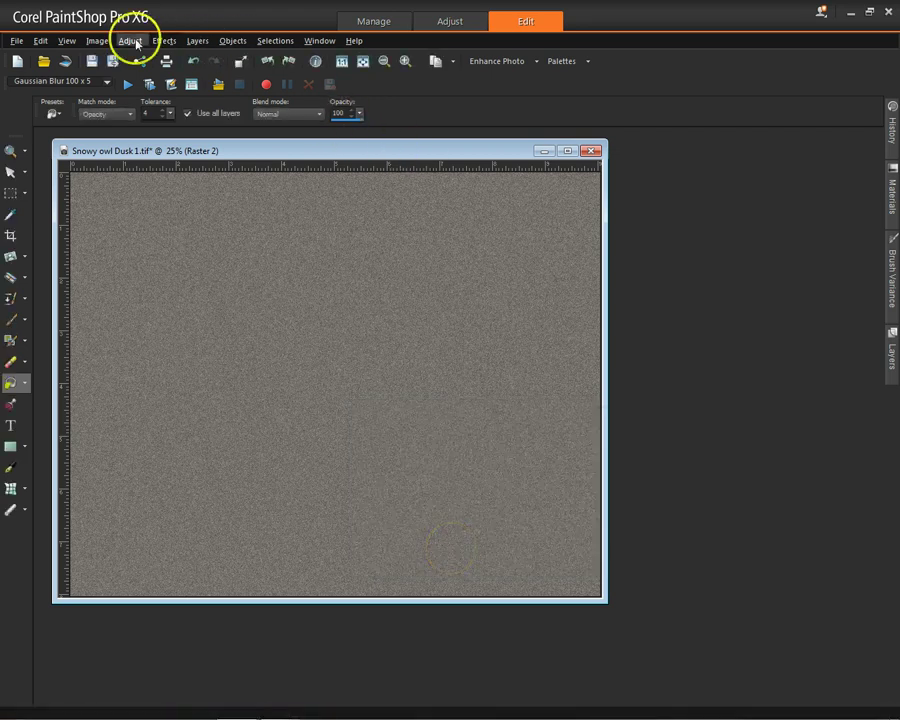
# - Apply Gaussian Blur with radius 2.00 to the noisy Raster 2 layer
pyautogui.click(134, 42)
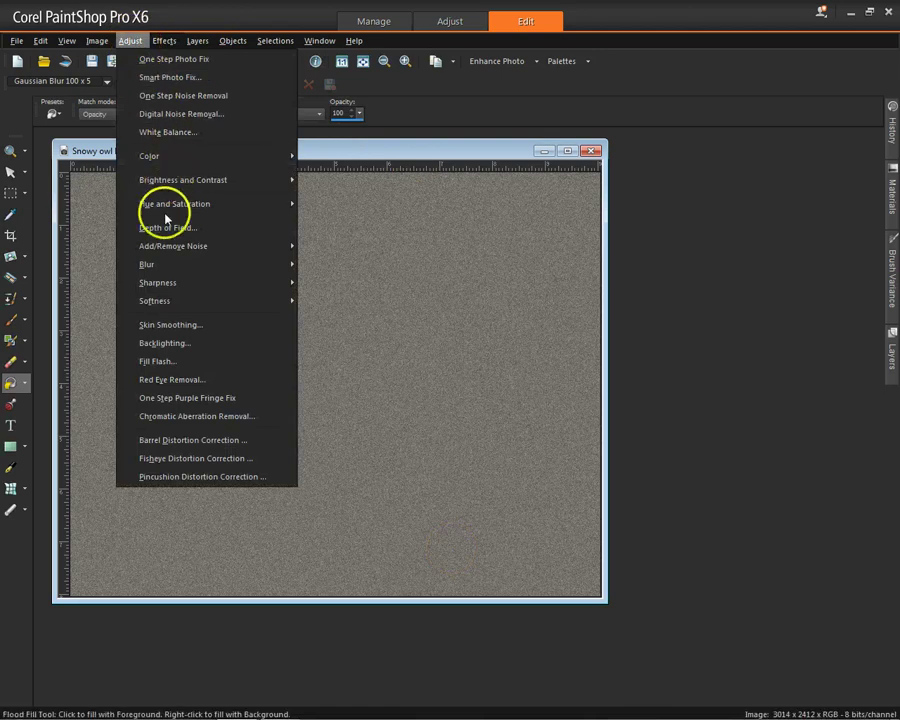
pyautogui.moveTo(170, 266)
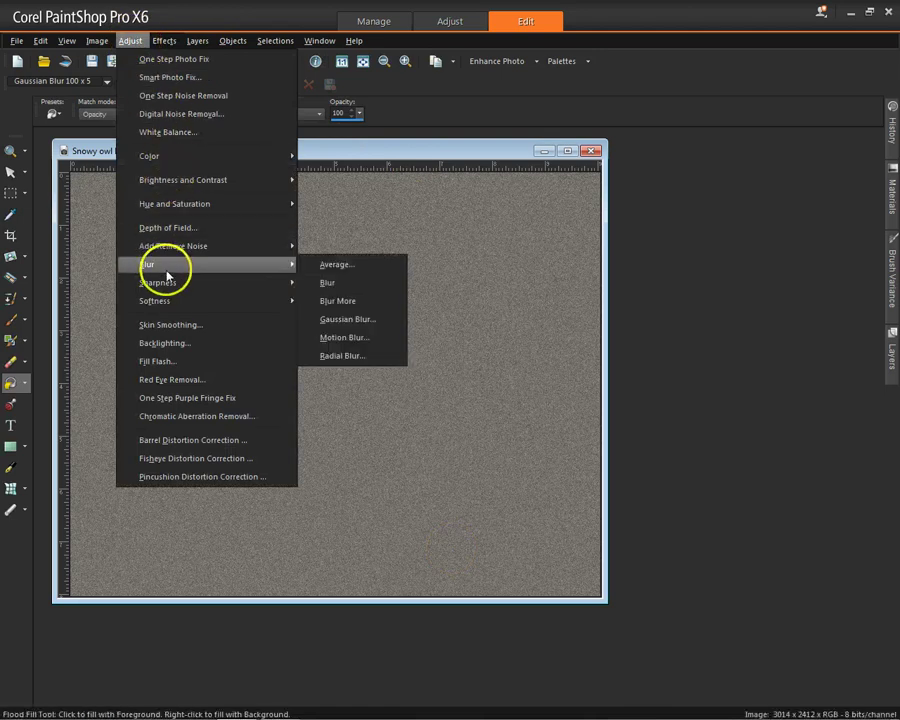
pyautogui.click(369, 321)
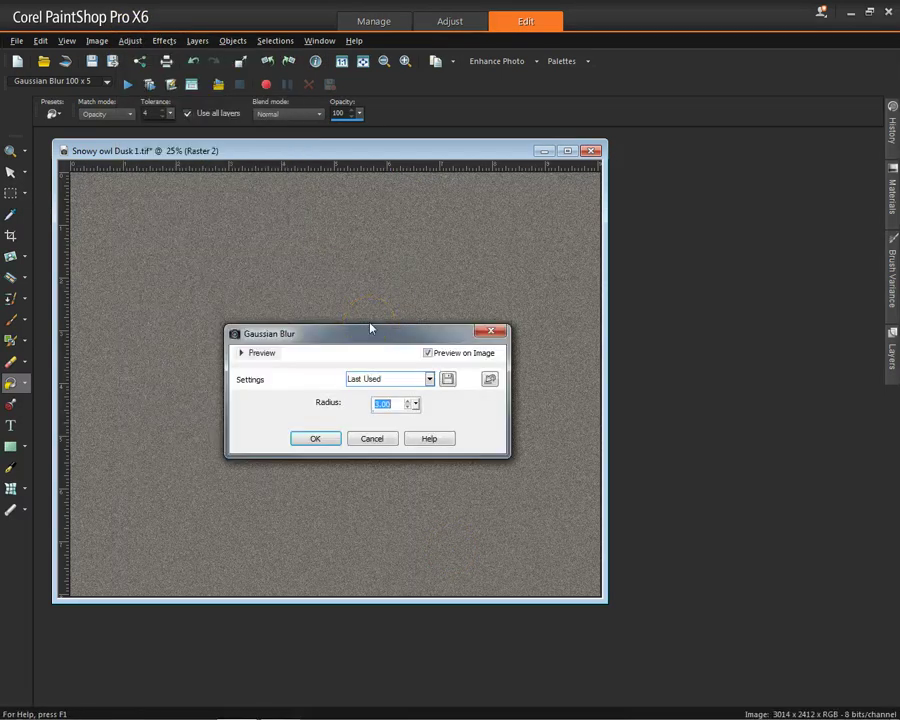
pyautogui.click(322, 441)
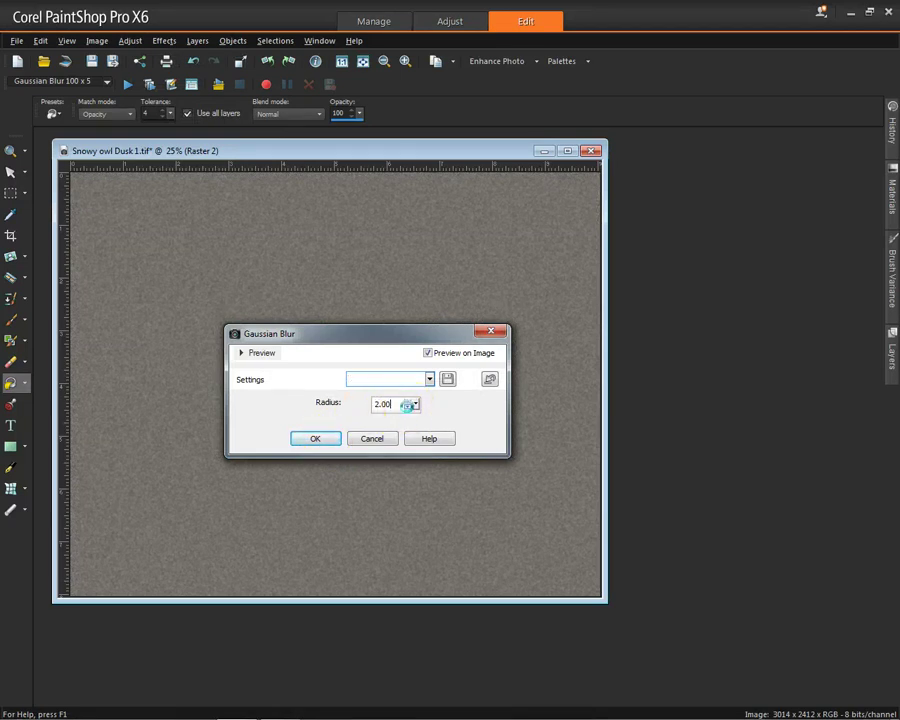
pyautogui.click(322, 438)
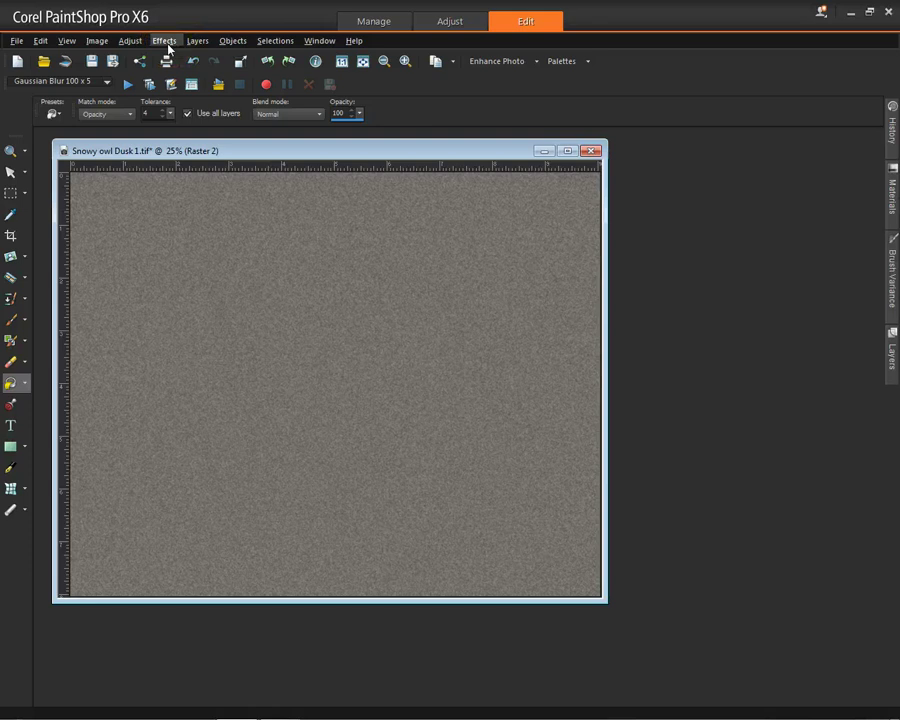
# - In Levels, drag the black point up to 125 so the preview turns nearly black
pyautogui.click(131, 41)
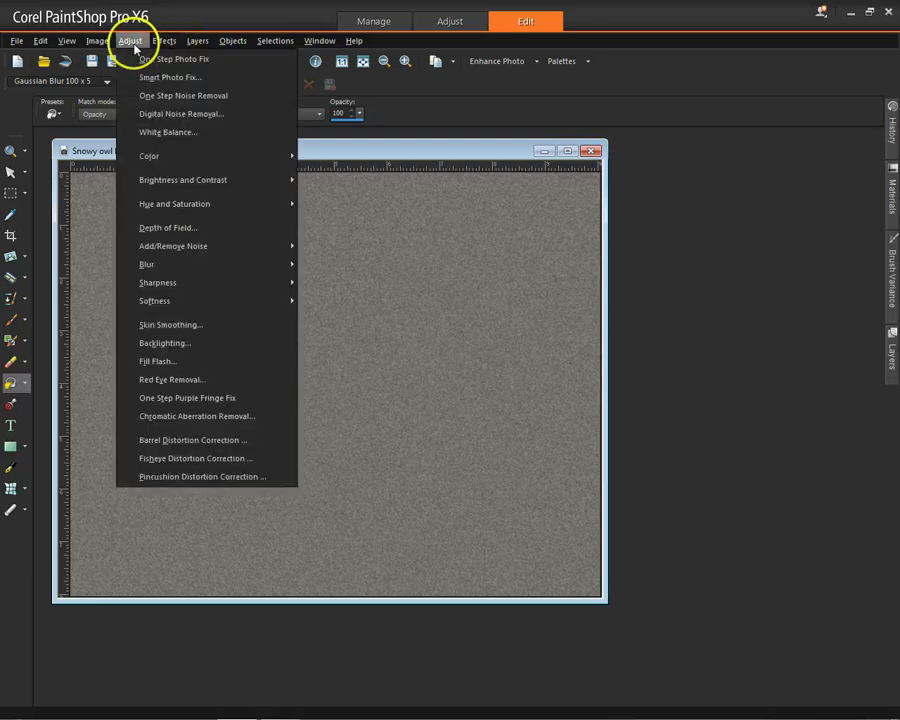
pyautogui.moveTo(221, 180)
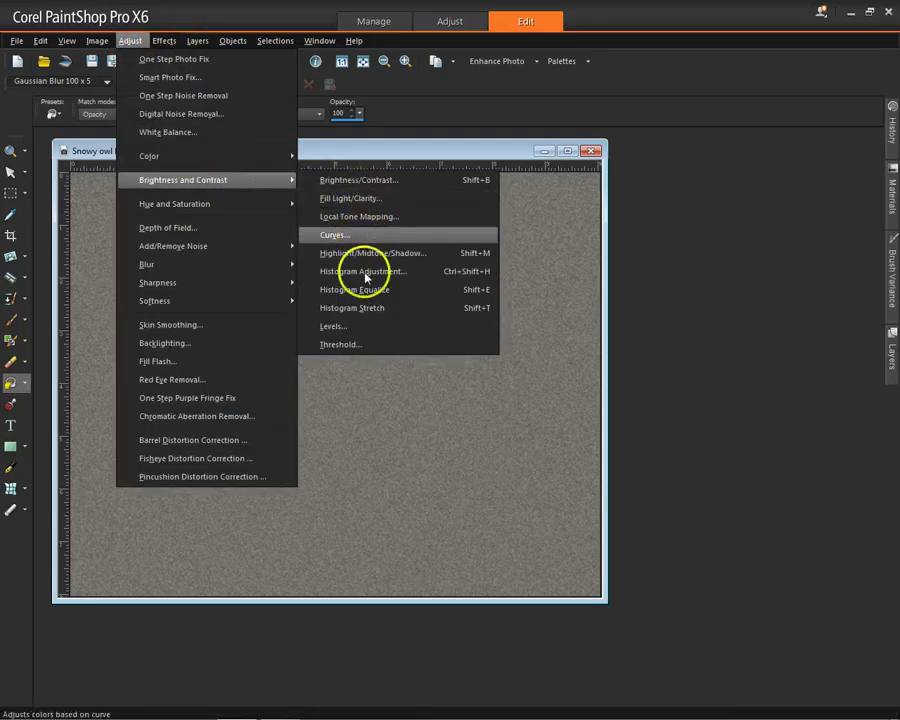
pyautogui.click(362, 327)
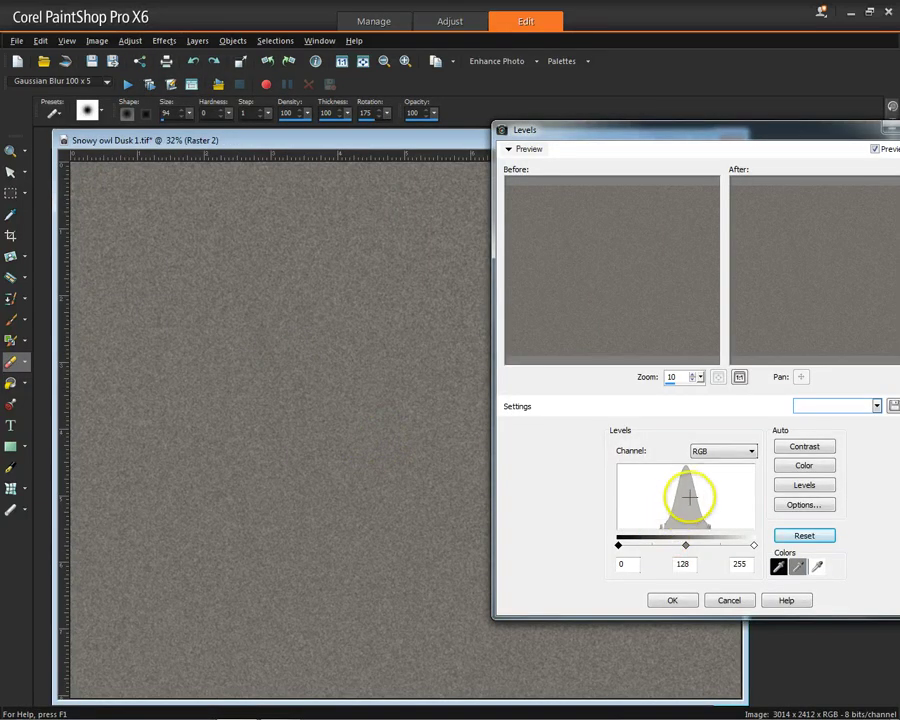
pyautogui.moveTo(729, 141); pyautogui.dragTo(609, 149)
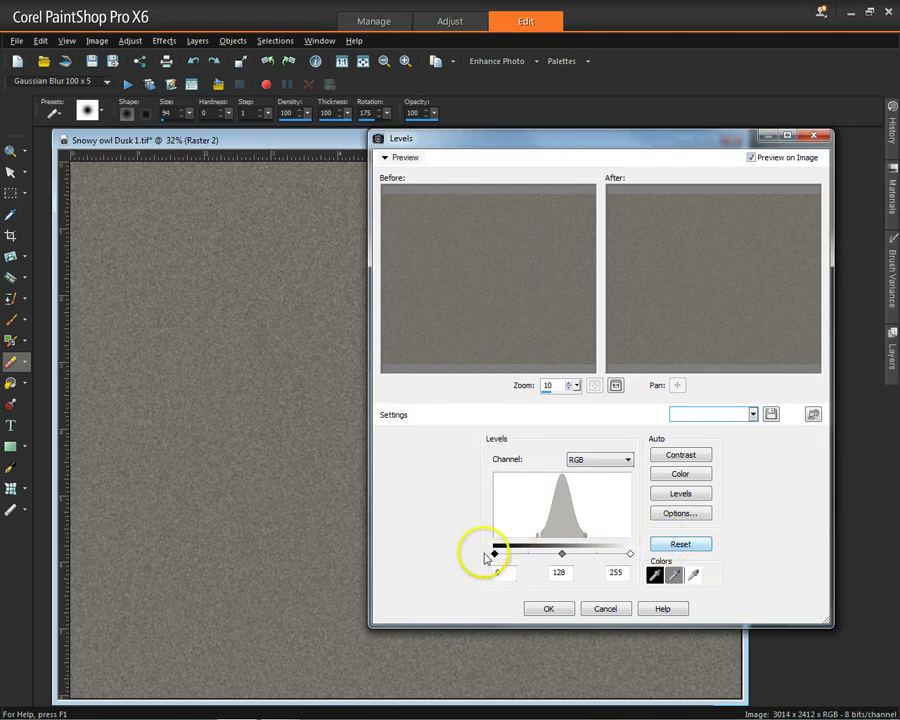
pyautogui.click(494, 556)
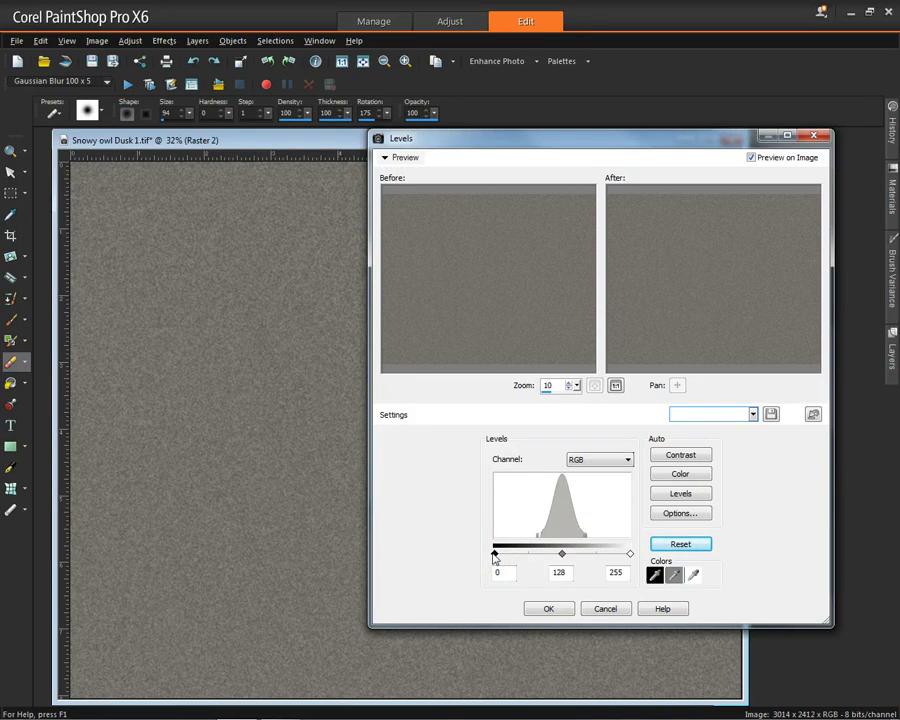
pyautogui.click(627, 548)
pyautogui.click(588, 558)
pyautogui.click(562, 555)
pyautogui.moveTo(522, 555); pyautogui.dragTo(492, 563)
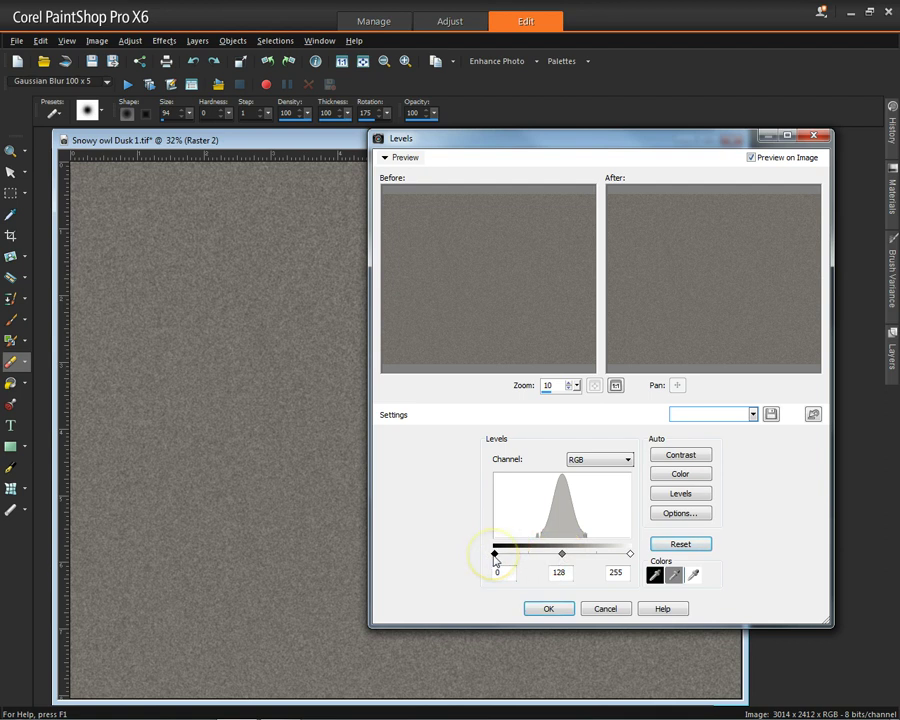
pyautogui.moveTo(494, 556); pyautogui.dragTo(552, 551)
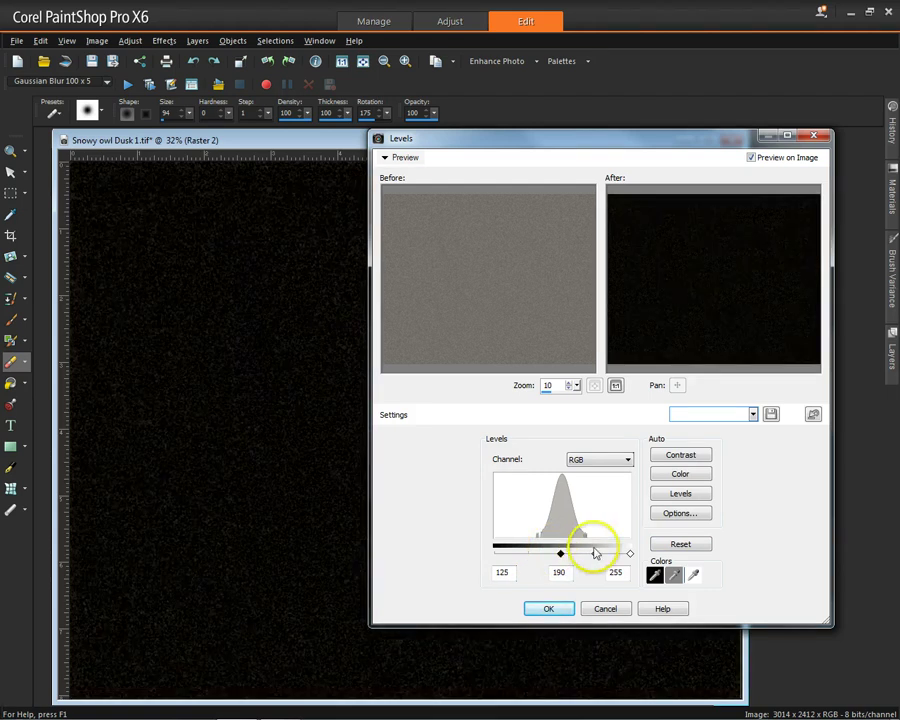
# - Drag the Levels white point left to thin the noise into sparse white specks
pyautogui.moveTo(630, 556); pyautogui.dragTo(584, 552)
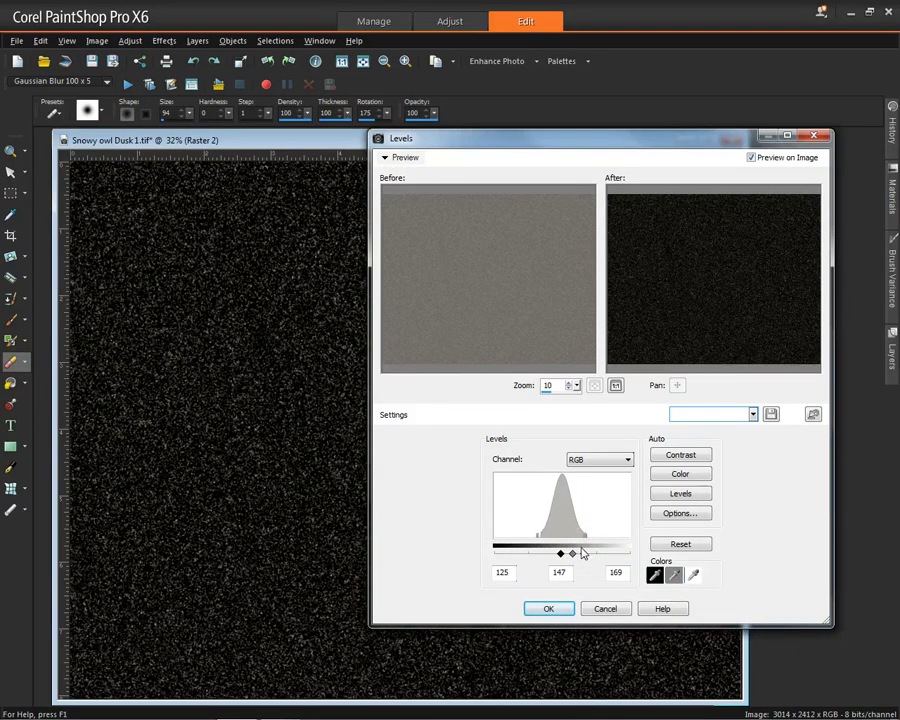
pyautogui.click(584, 555)
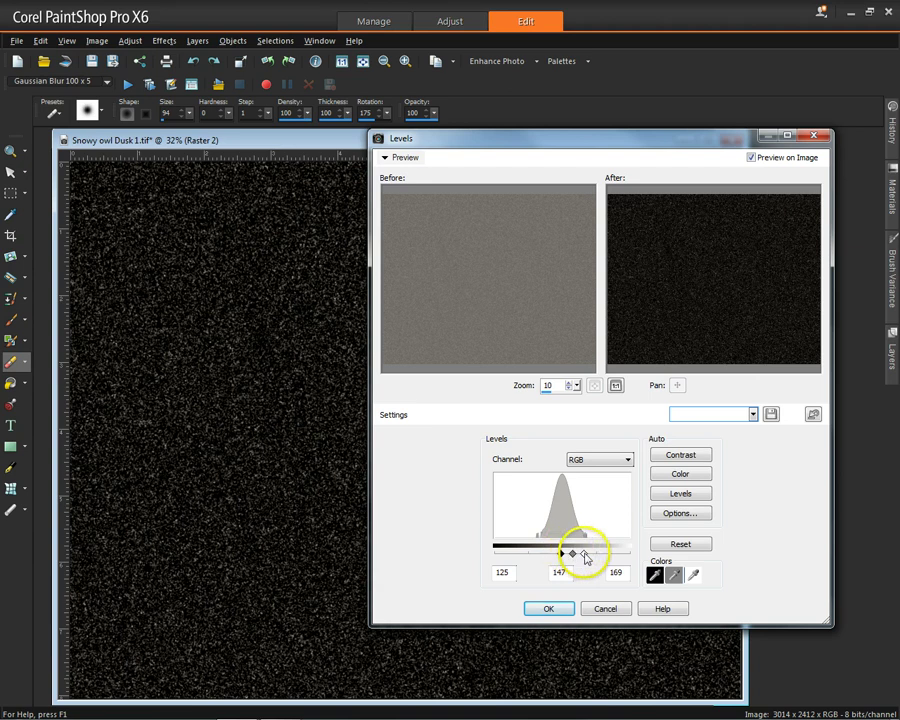
pyautogui.moveTo(585, 553); pyautogui.dragTo(566, 558)
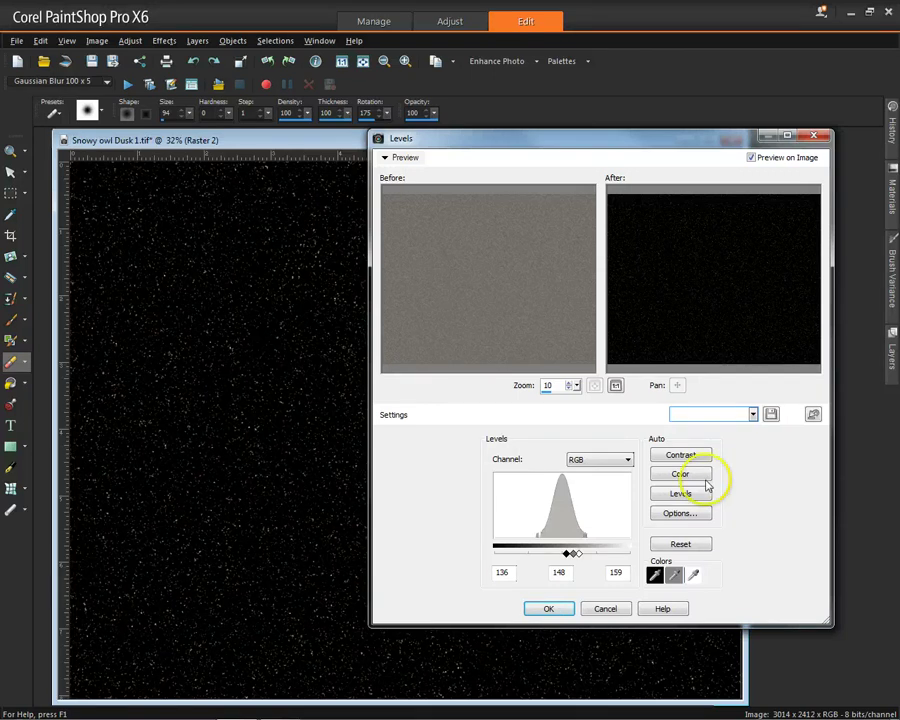
pyautogui.click(553, 612)
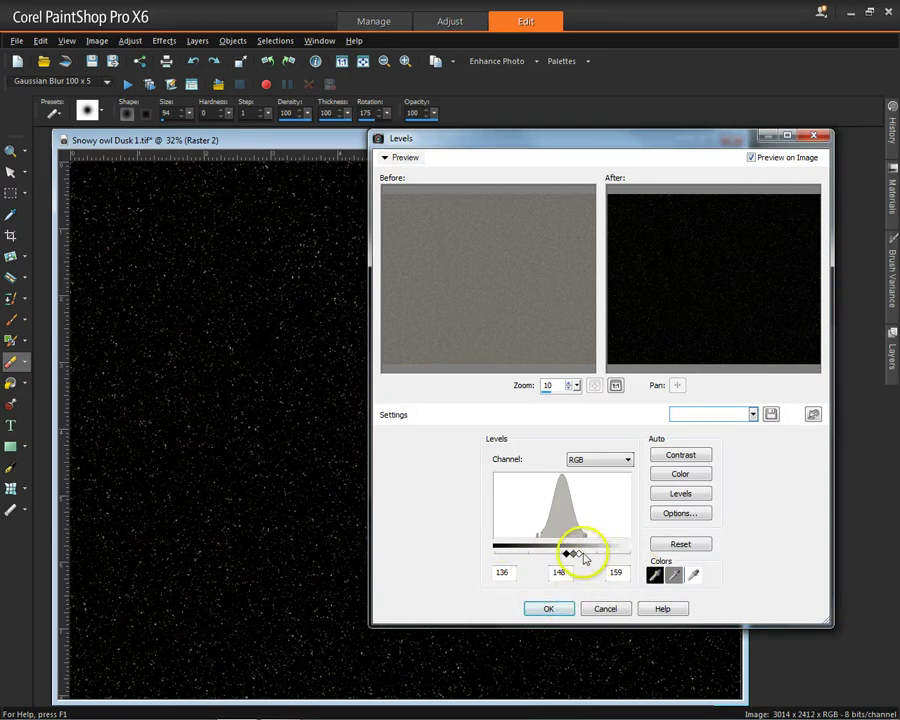
# - Set the Levels inputs to 135, 145 and 155 and apply them
pyautogui.click(616, 571)
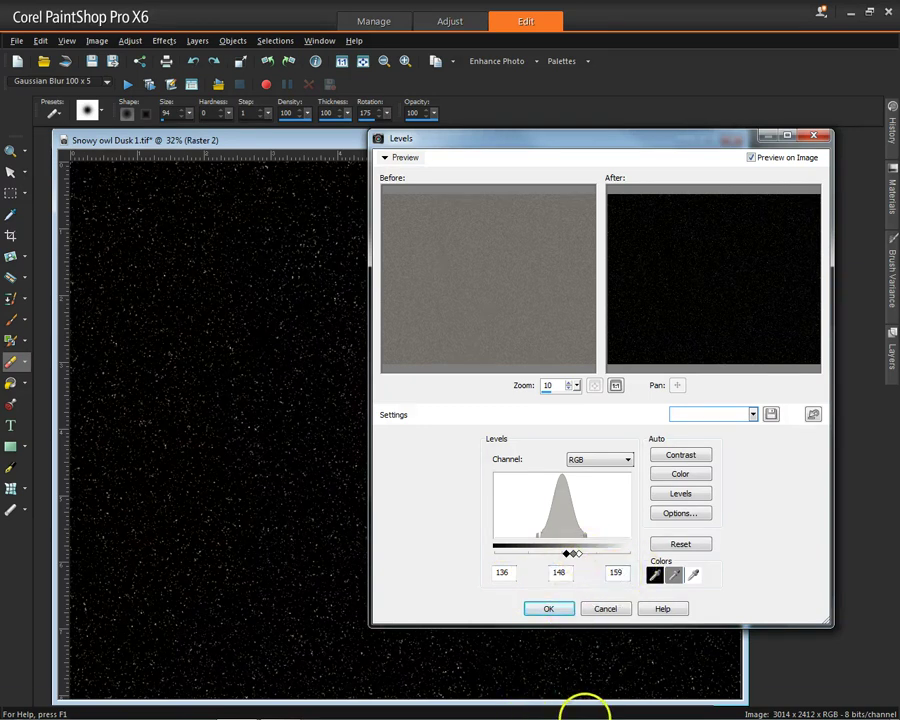
pyautogui.moveTo(590, 712)
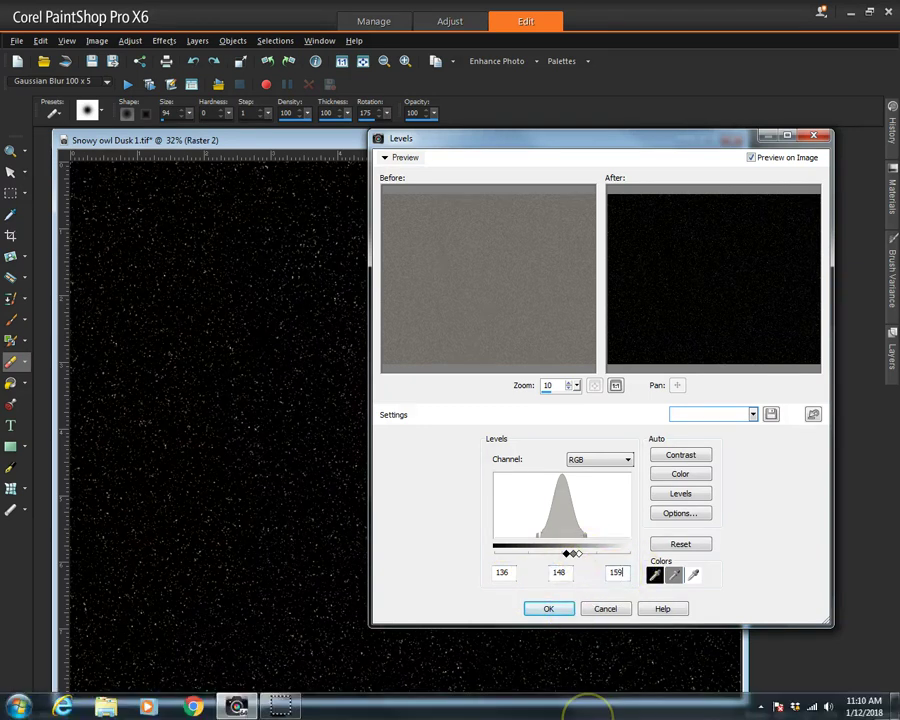
pyautogui.doubleClick(624, 570)
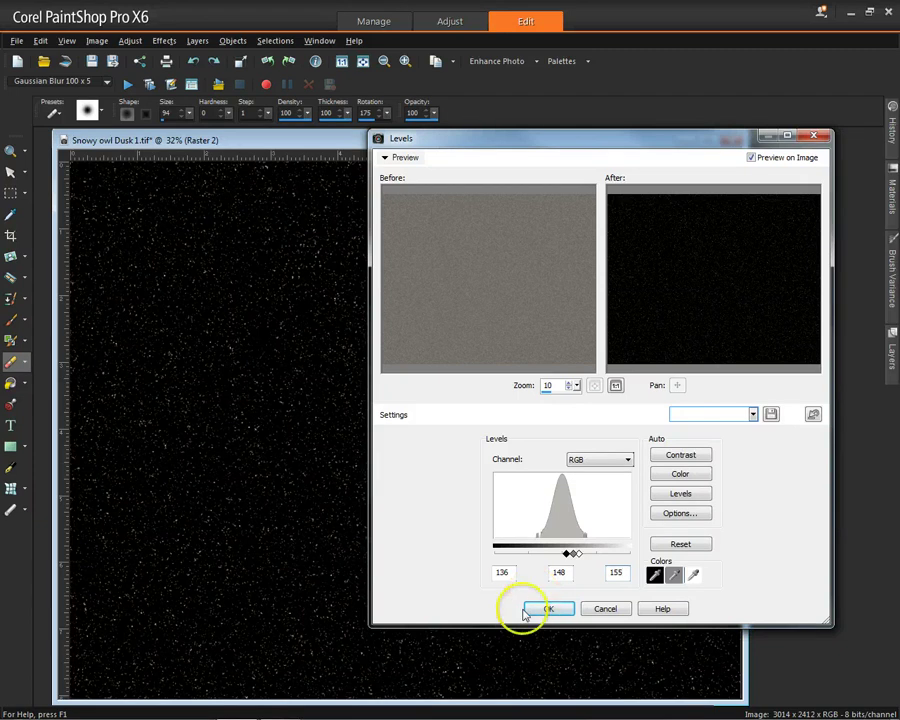
pyautogui.moveTo(573, 553); pyautogui.dragTo(571, 553)
pyautogui.doubleClick(570, 572)
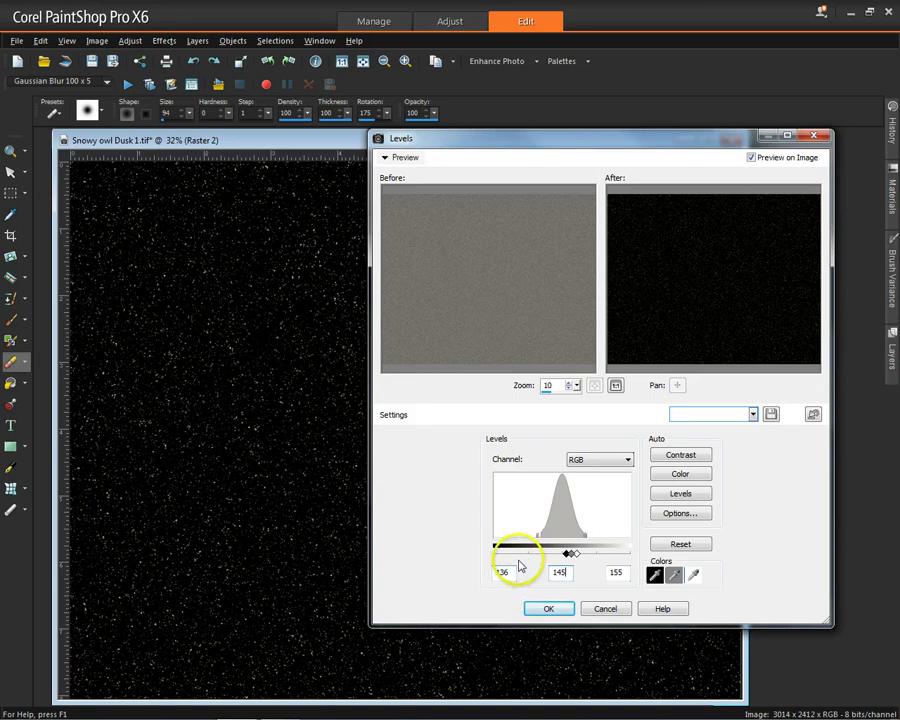
pyautogui.click(508, 572)
pyautogui.doubleClick(514, 572)
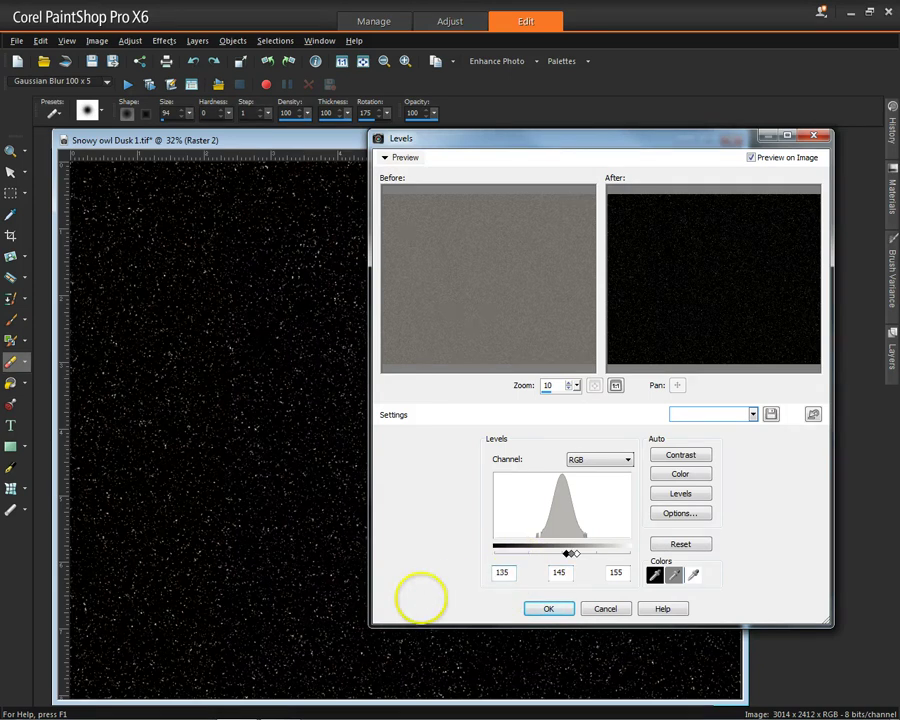
pyautogui.click(533, 610)
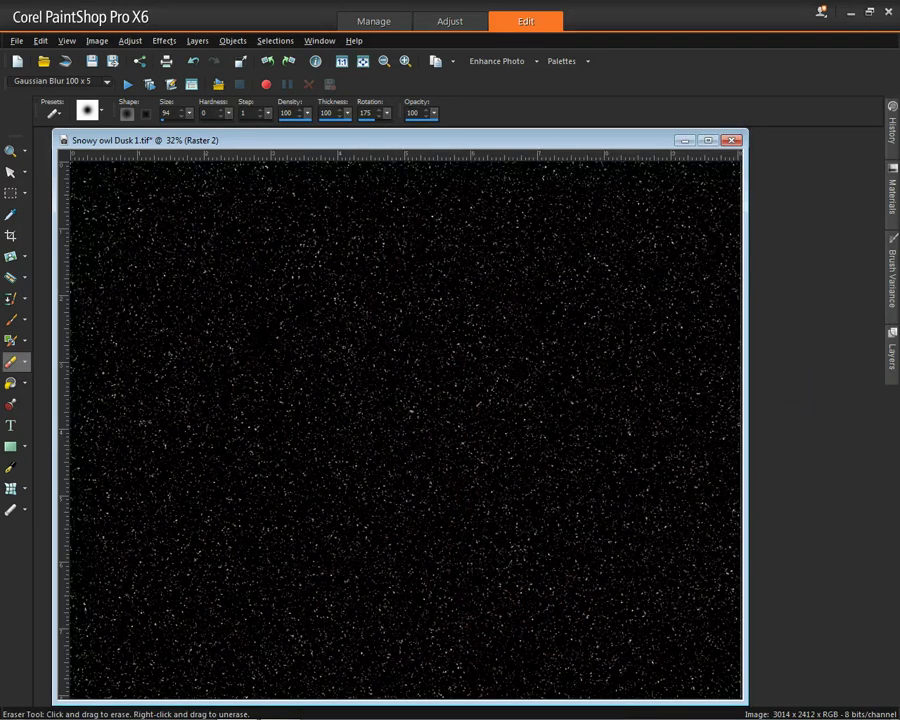
# - Set Raster 2's blend mode to Screen so white flakes show over the owl
pyautogui.moveTo(893, 358)
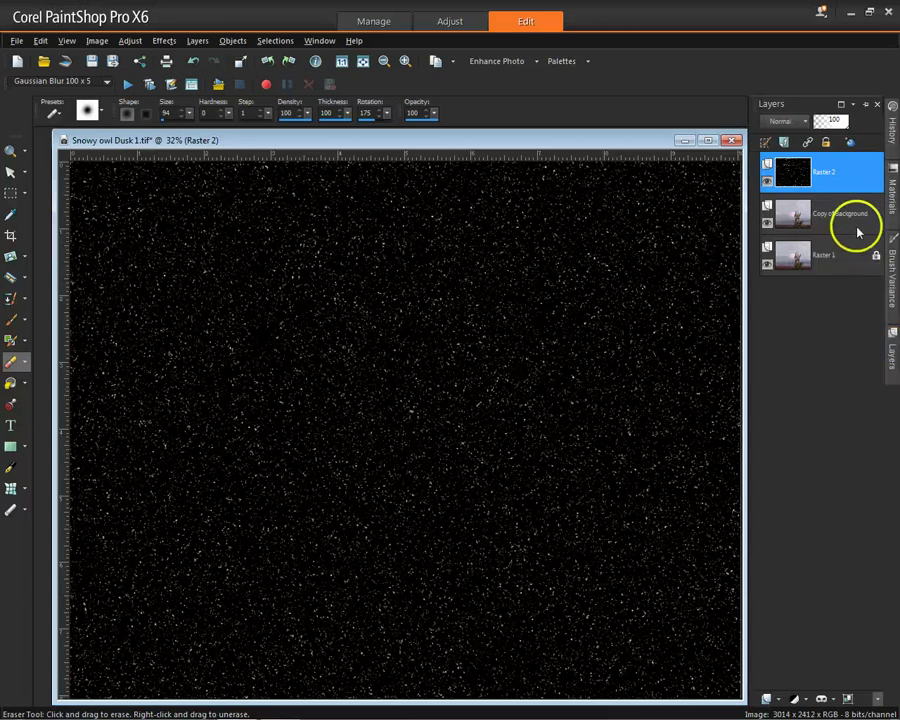
pyautogui.click(783, 122)
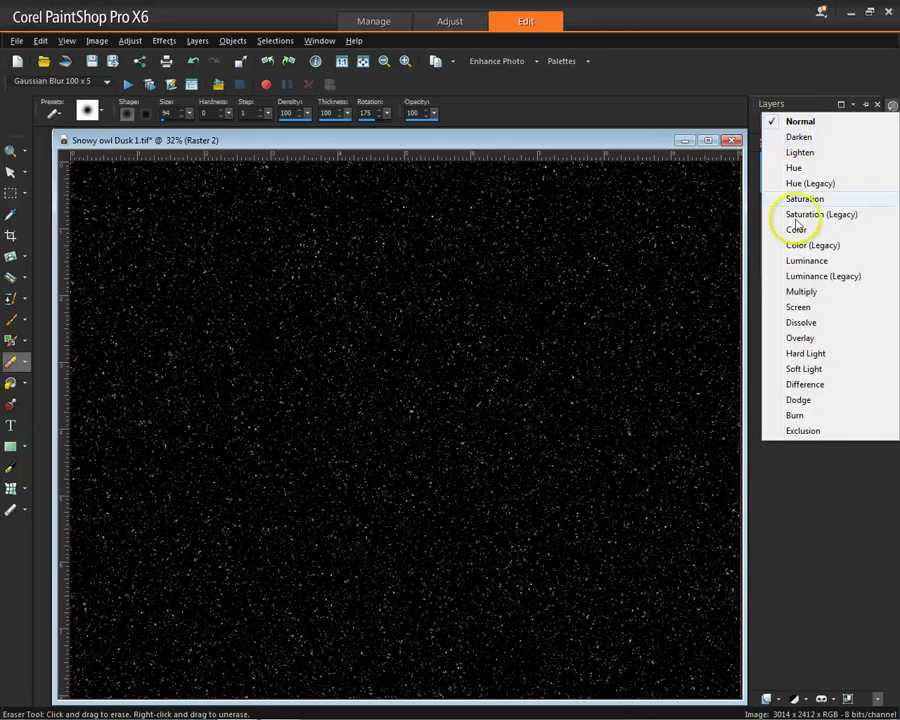
pyautogui.click(797, 307)
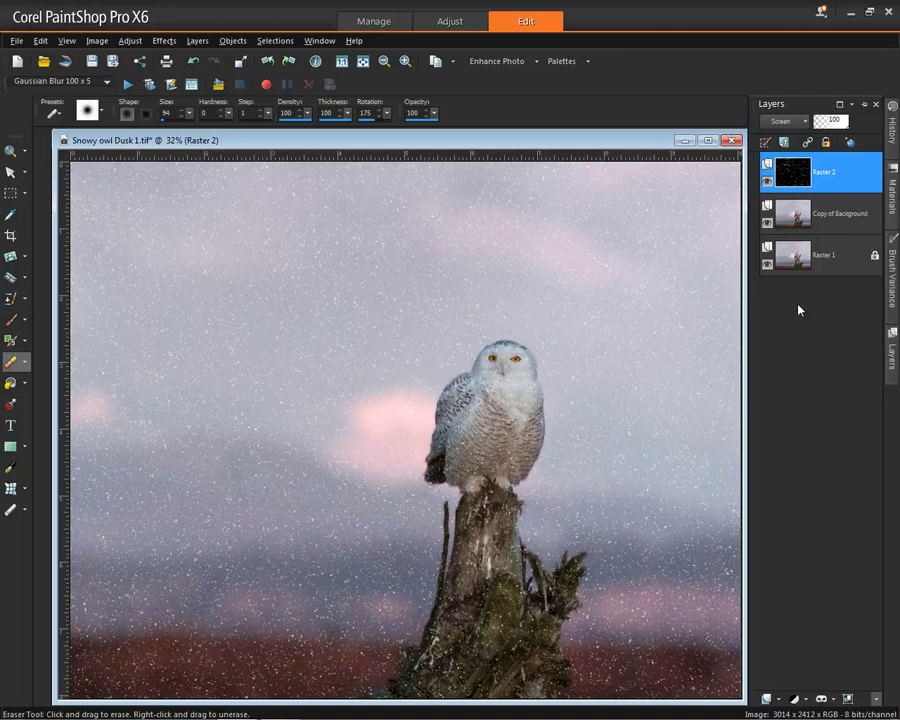
# - Rename Raster 2 to 'Mid snow' in Layer Properties and hide the Layers palette
pyautogui.doubleClick(828, 181)
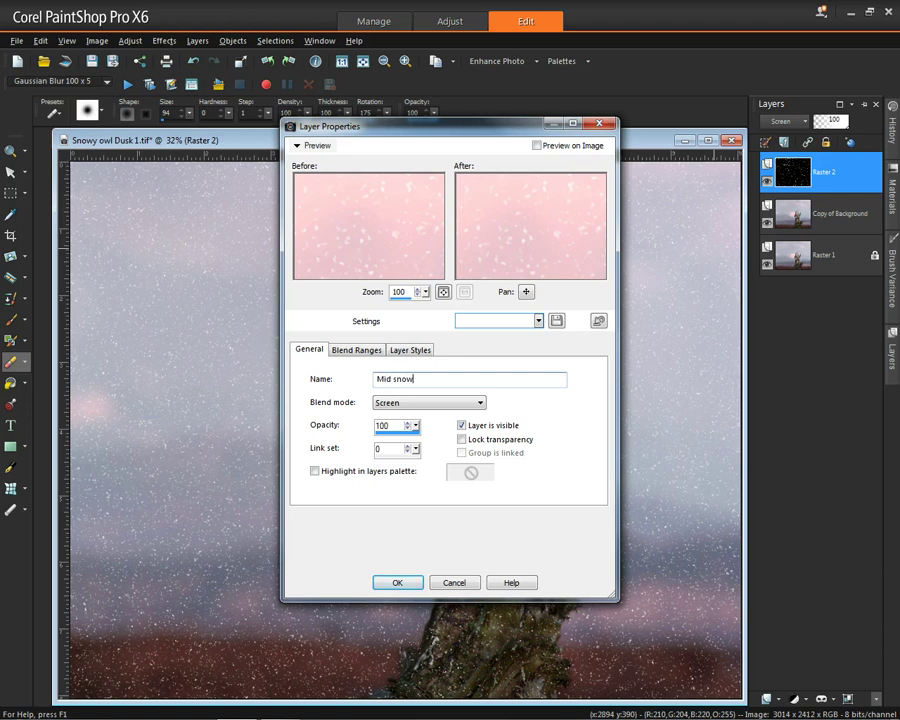
pyautogui.click(396, 582)
pyautogui.press('F8')
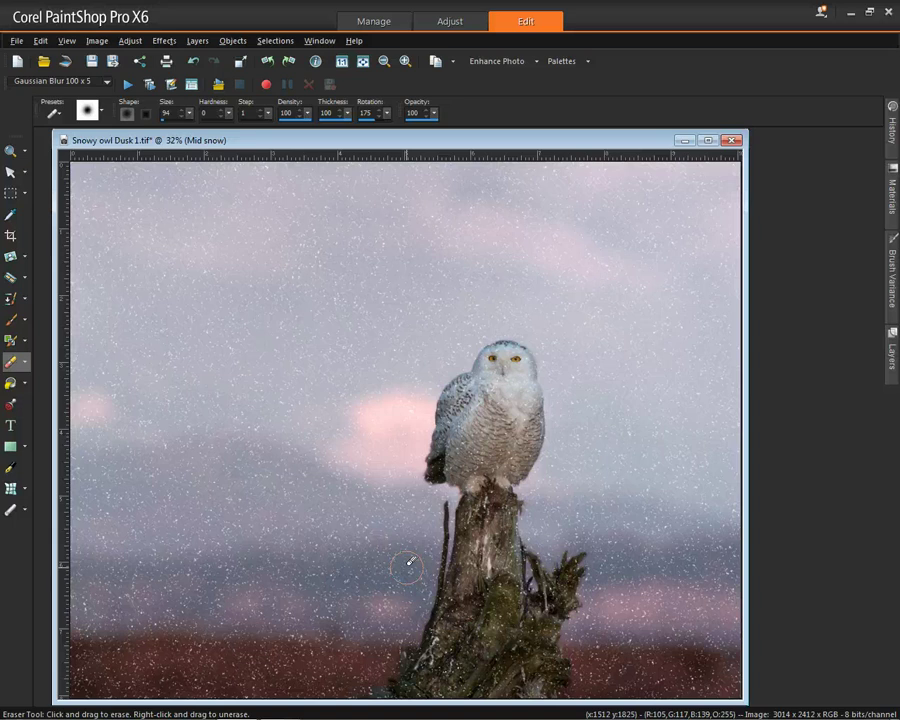
# - Erase Mid snow flakes along the canvas bottom and across the owl's wing
pyautogui.moveTo(410, 563)
pyautogui.mouseDown()
pyautogui.moveTo(283, 660)
pyautogui.moveTo(270, 685)
pyautogui.moveTo(266, 670)
pyautogui.moveTo(308, 587)
pyautogui.moveTo(399, 453)
pyautogui.moveTo(332, 404)
pyautogui.moveTo(344, 405)
pyautogui.moveTo(306, 371)
pyautogui.moveTo(328, 336)
pyautogui.moveTo(351, 241)
pyautogui.moveTo(377, 212)
pyautogui.moveTo(327, 489)
pyautogui.mouseUp()
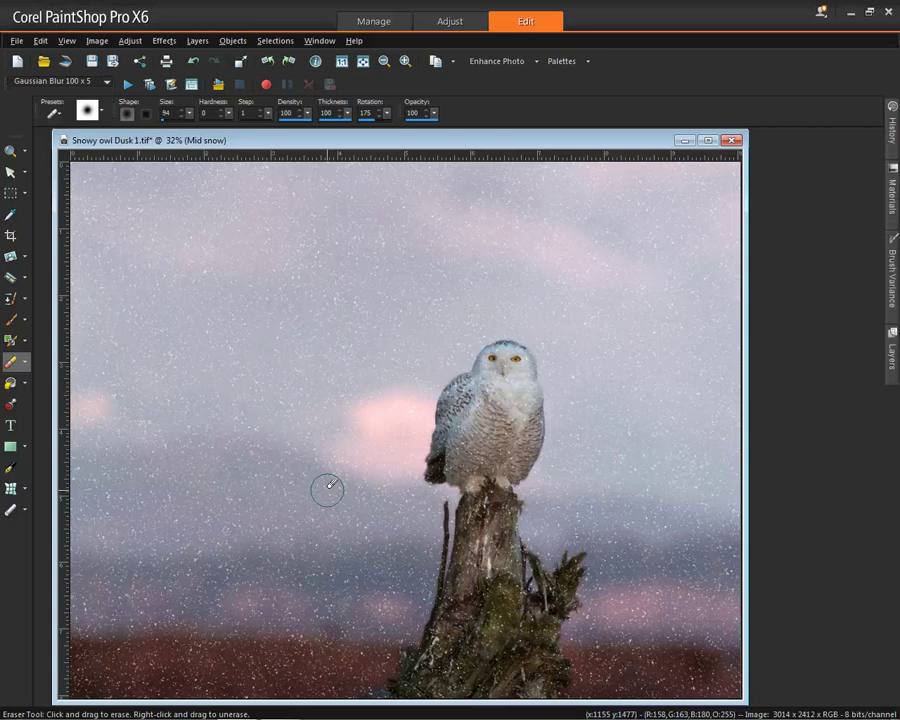
pyautogui.moveTo(327, 489)
pyautogui.mouseDown()
pyautogui.moveTo(404, 422)
pyautogui.moveTo(456, 397)
pyautogui.moveTo(470, 404)
pyautogui.moveTo(496, 394)
pyautogui.moveTo(512, 376)
pyautogui.moveTo(485, 392)
pyautogui.moveTo(471, 432)
pyautogui.moveTo(476, 555)
pyautogui.moveTo(462, 587)
pyautogui.moveTo(471, 694)
pyautogui.moveTo(547, 593)
pyautogui.moveTo(523, 602)
pyautogui.moveTo(503, 502)
pyautogui.moveTo(520, 412)
pyautogui.mouseUp()
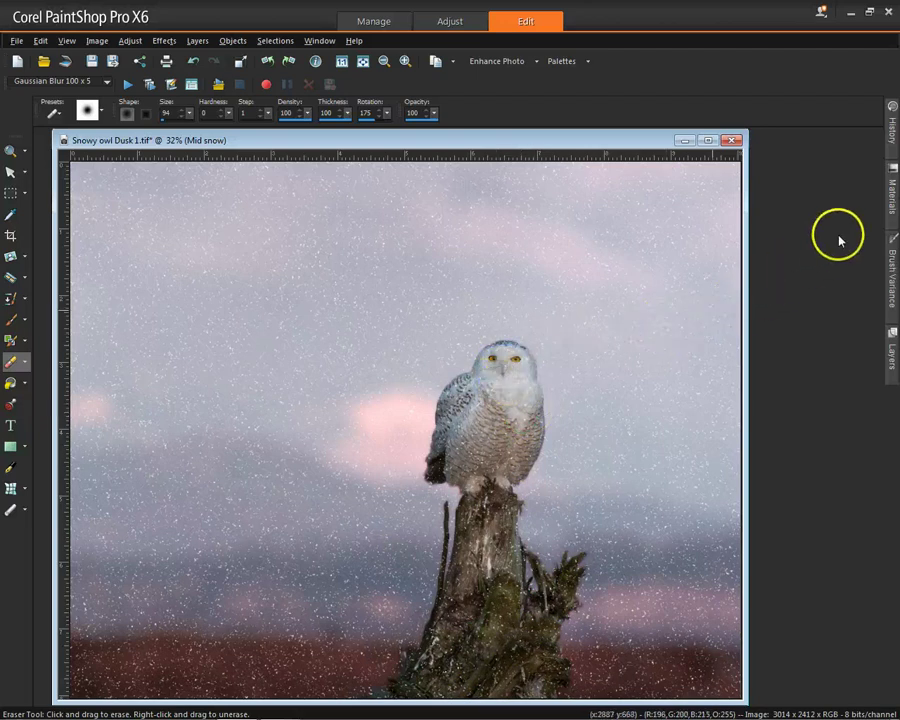
# - Zoom out, enlarge the image window, and duplicate Mid snow into 'Copy of Mid snow'
pyautogui.scroll(-2, 426, 440)
pyautogui.scroll(-2, 432, 438)
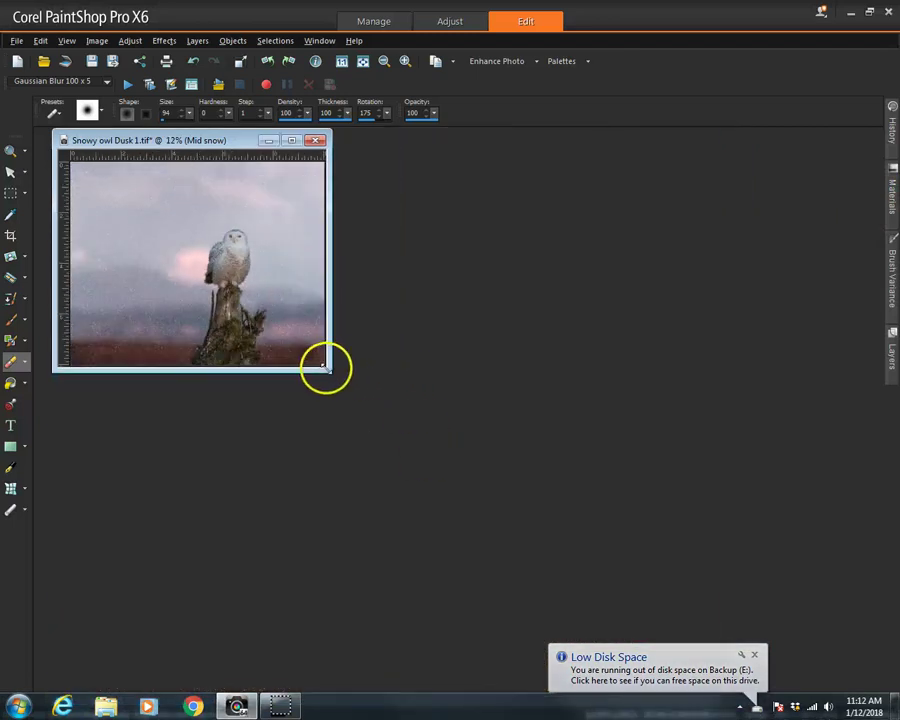
pyautogui.moveTo(325, 371); pyautogui.dragTo(703, 677)
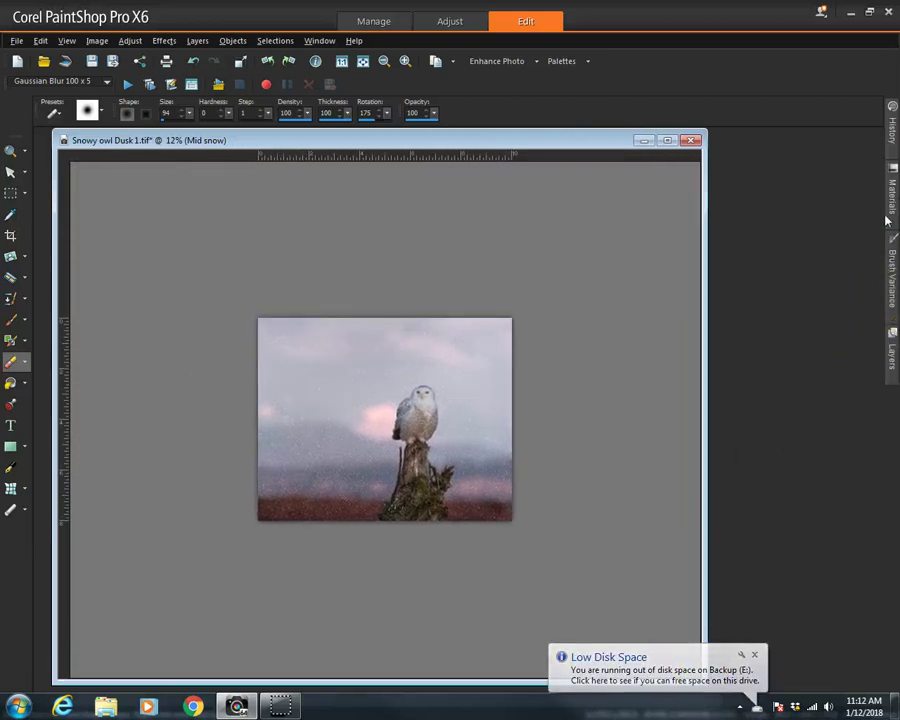
pyautogui.click(890, 283)
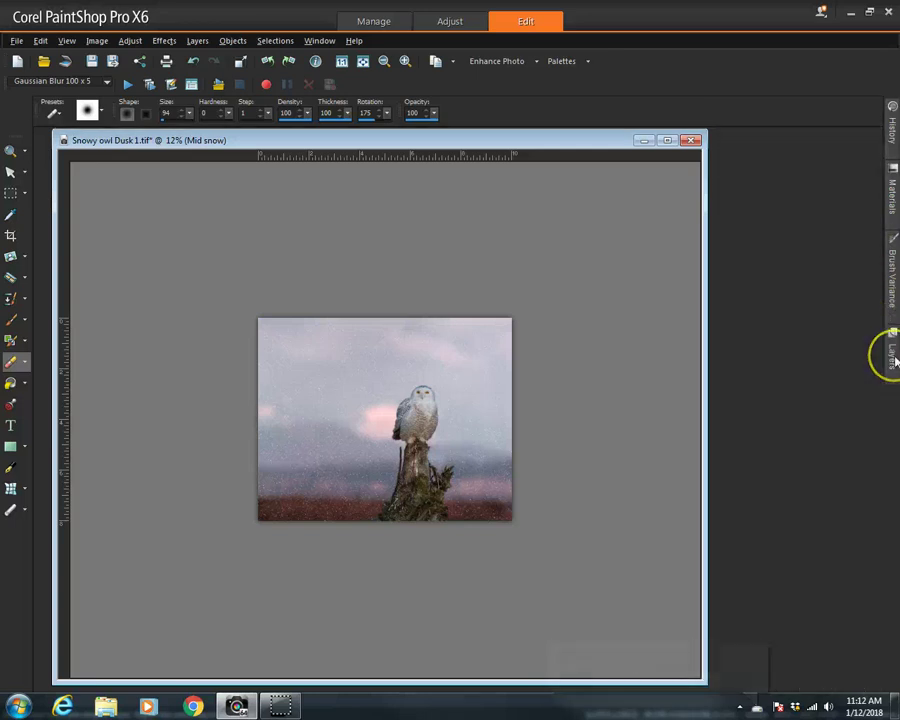
pyautogui.click(887, 352)
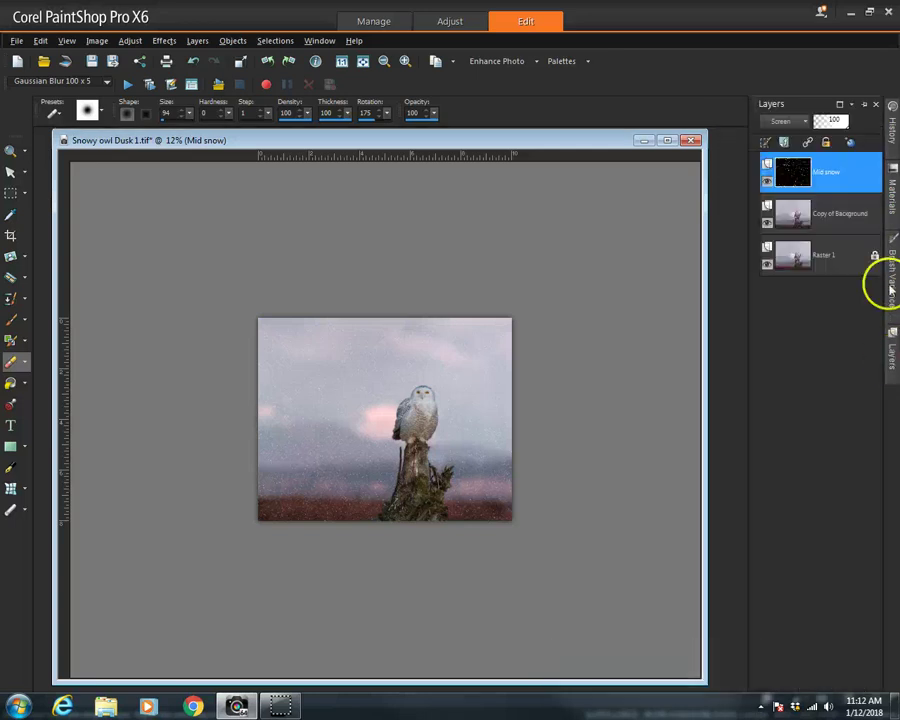
pyautogui.rightClick(856, 172)
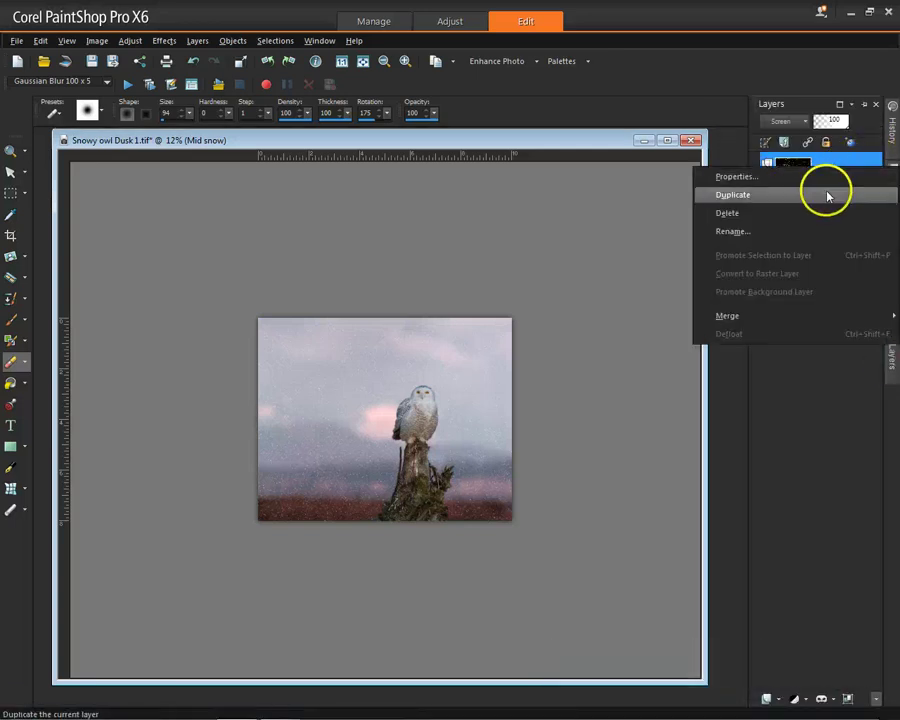
pyautogui.click(827, 196)
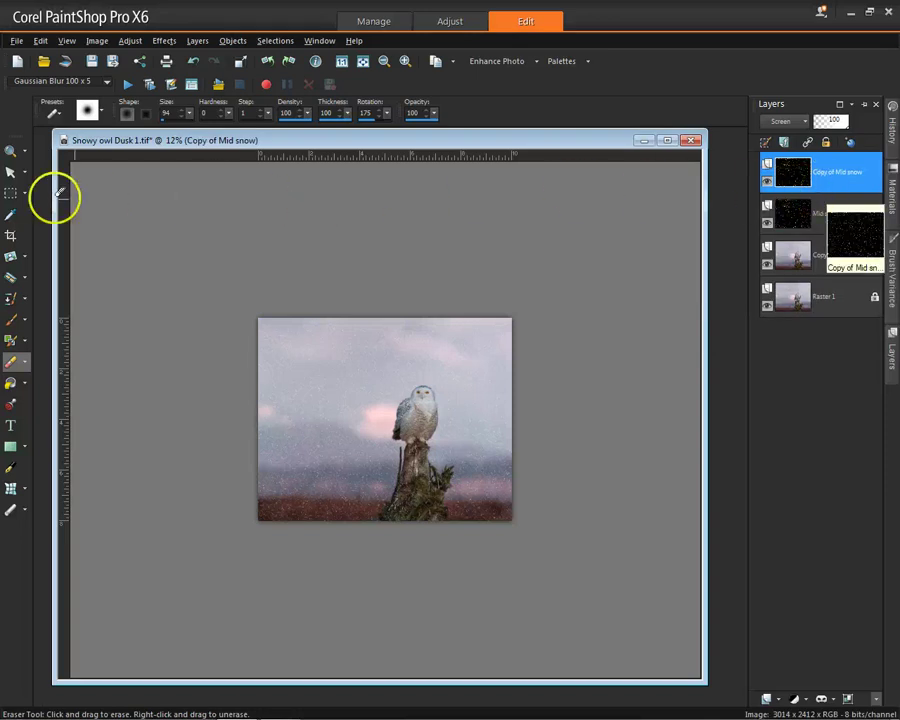
# - With the Pick tool active, rename 'Copy of Mid snow' to 'near snow' in Layer Properties
pyautogui.click(12, 173)
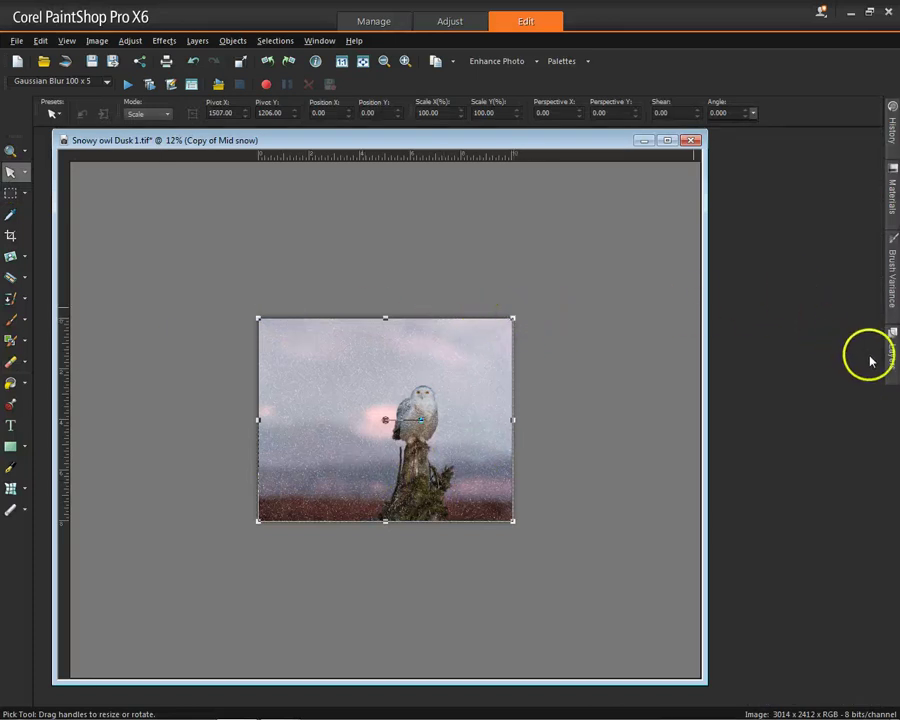
pyautogui.moveTo(893, 362)
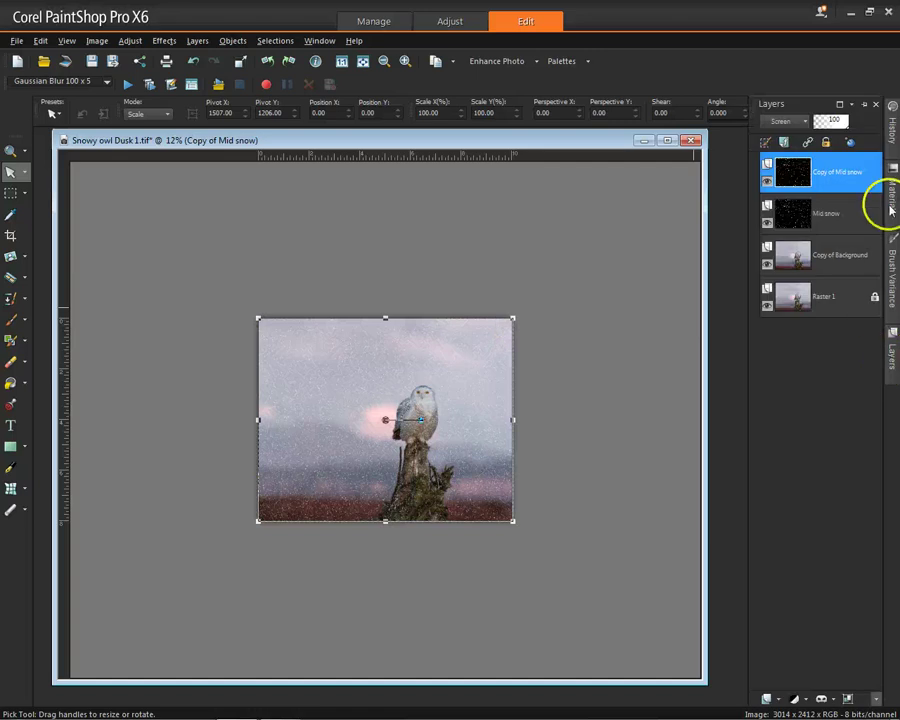
pyautogui.doubleClick(840, 175)
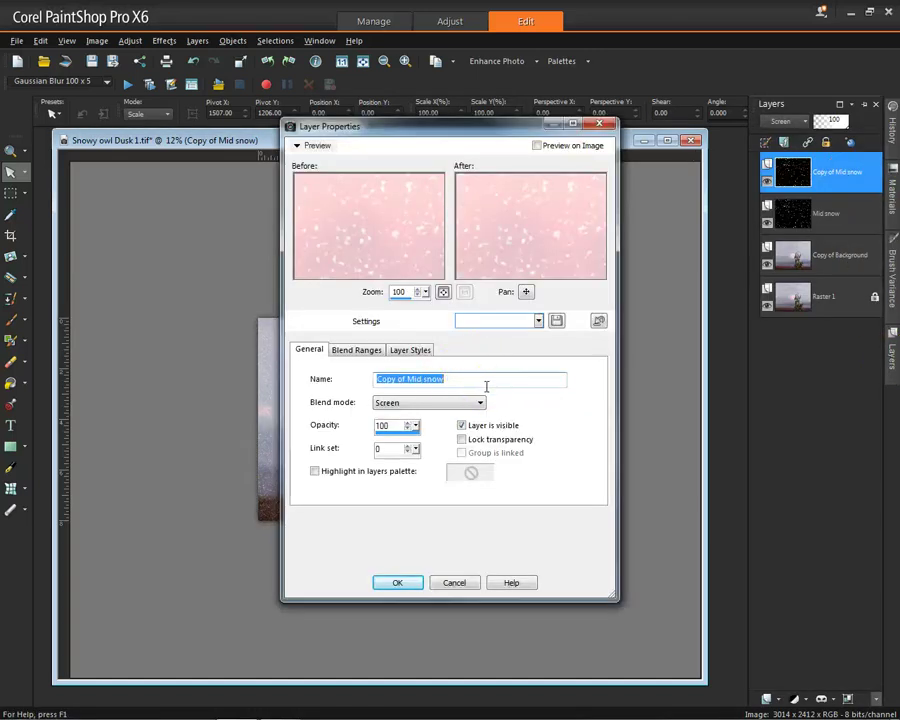
pyautogui.write('near')
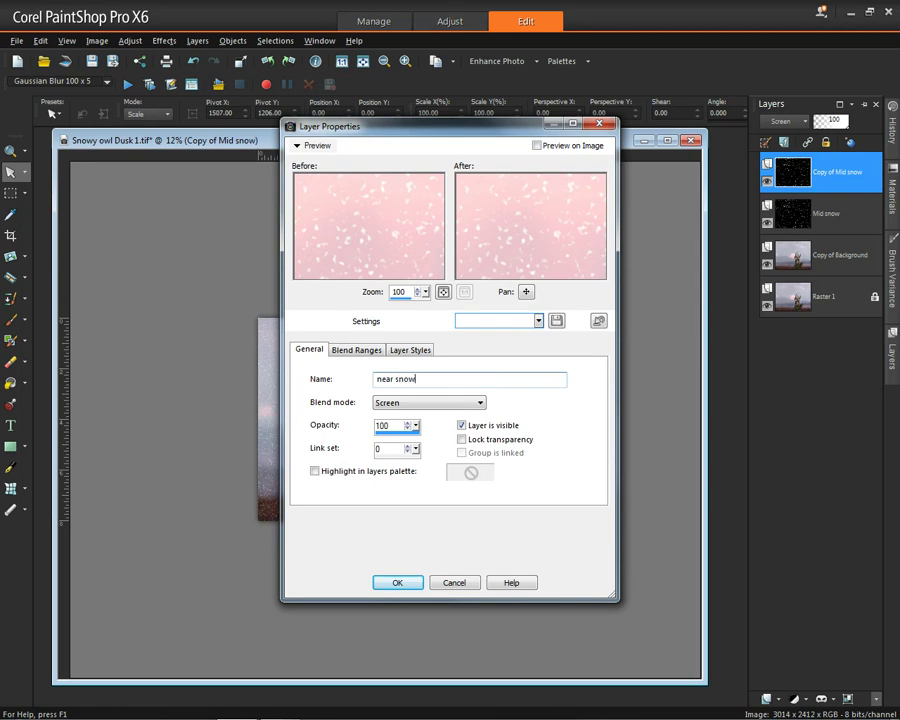
pyautogui.press('Return')
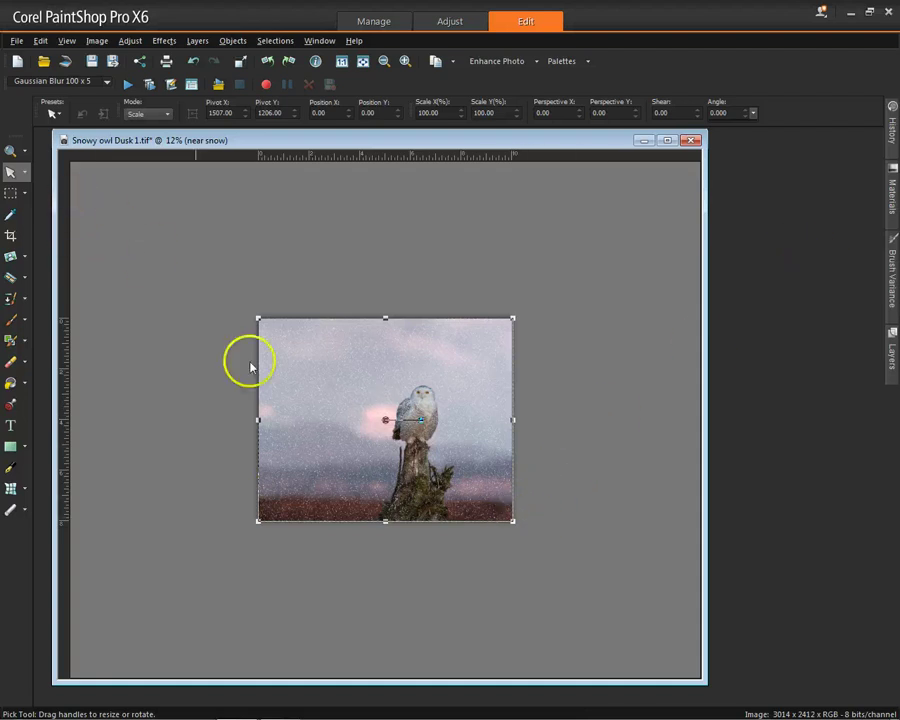
# - Drag near snow's corner handles outward to about 192% by 209%, then zoom in to 32%
pyautogui.moveTo(511, 521); pyautogui.dragTo(626, 651)
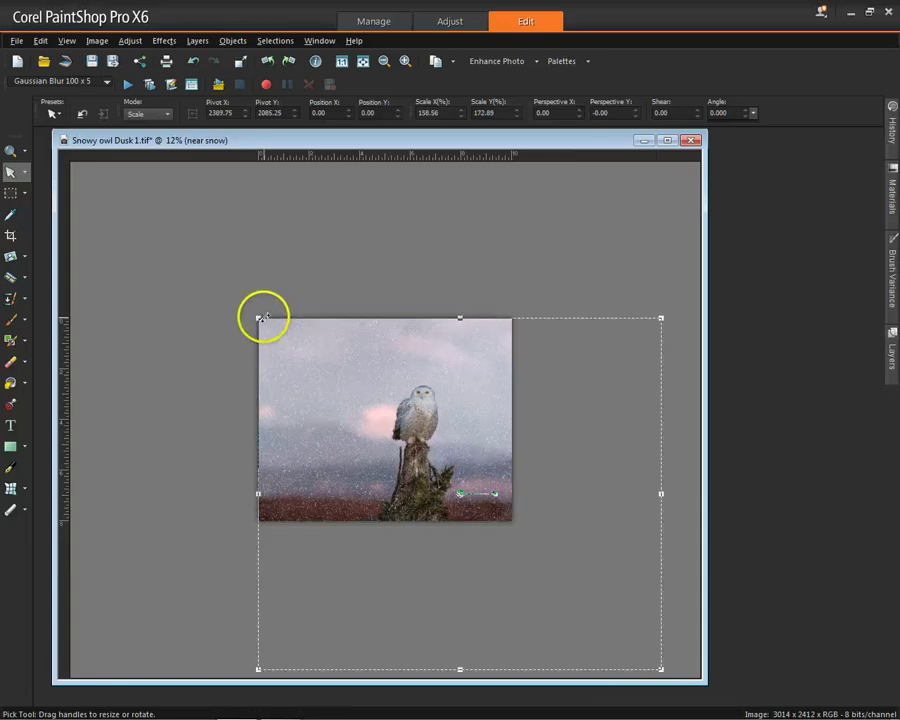
pyautogui.moveTo(258, 320); pyautogui.dragTo(200, 213)
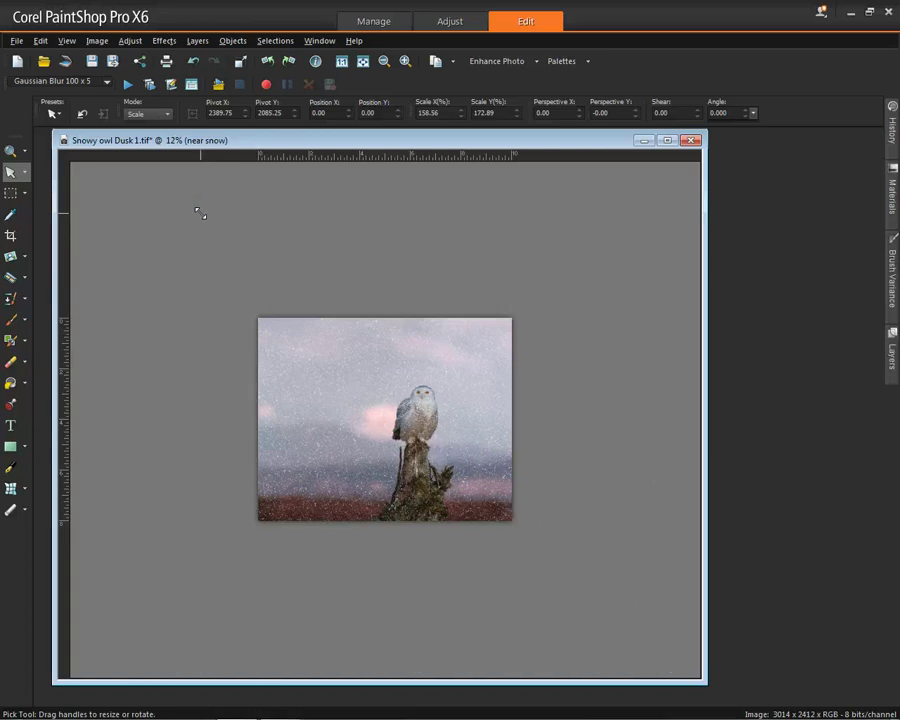
pyautogui.click(436, 418)
pyautogui.scroll(4, 436, 418)
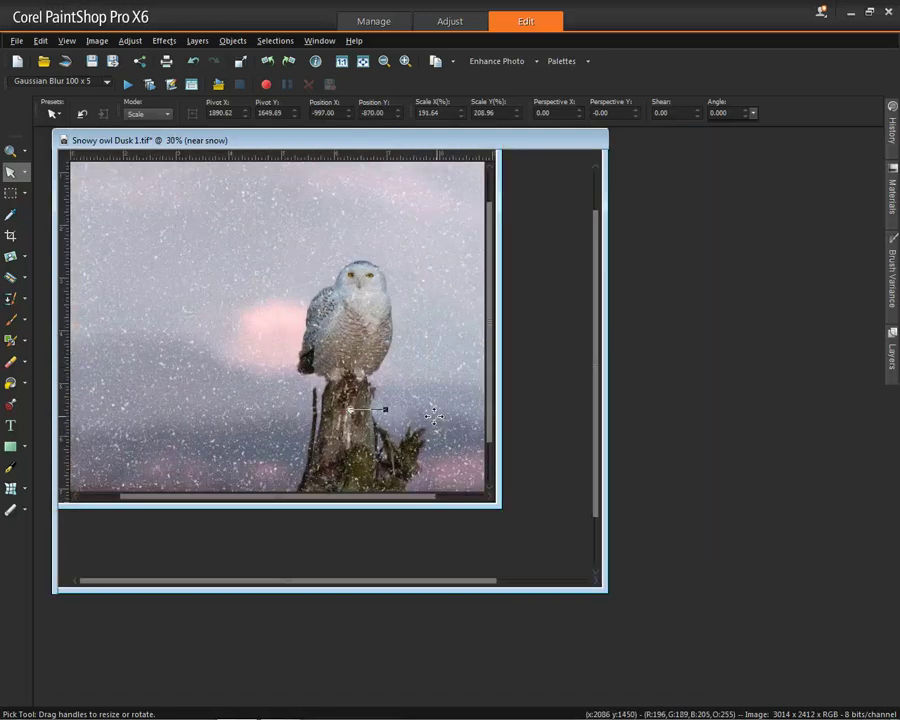
pyautogui.scroll(1, 430, 415)
pyautogui.click(430, 425)
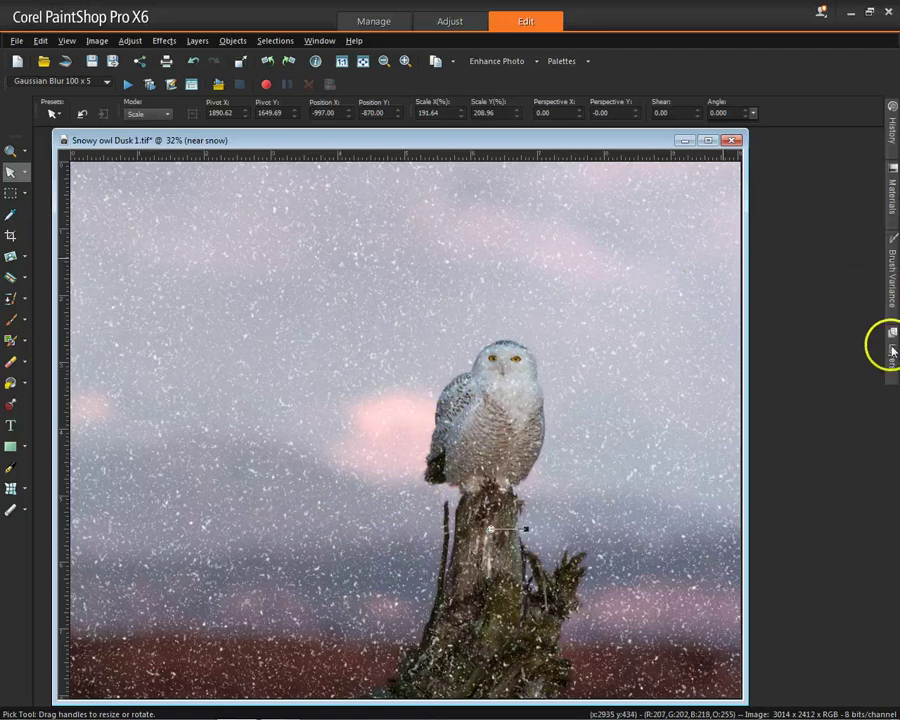
# - Accept the Auto Actions transform reset and make Mid snow the active layer
pyautogui.moveTo(893, 350)
pyautogui.keyDown('ctrl'); pyautogui.click(855, 230); pyautogui.keyUp('ctrl')
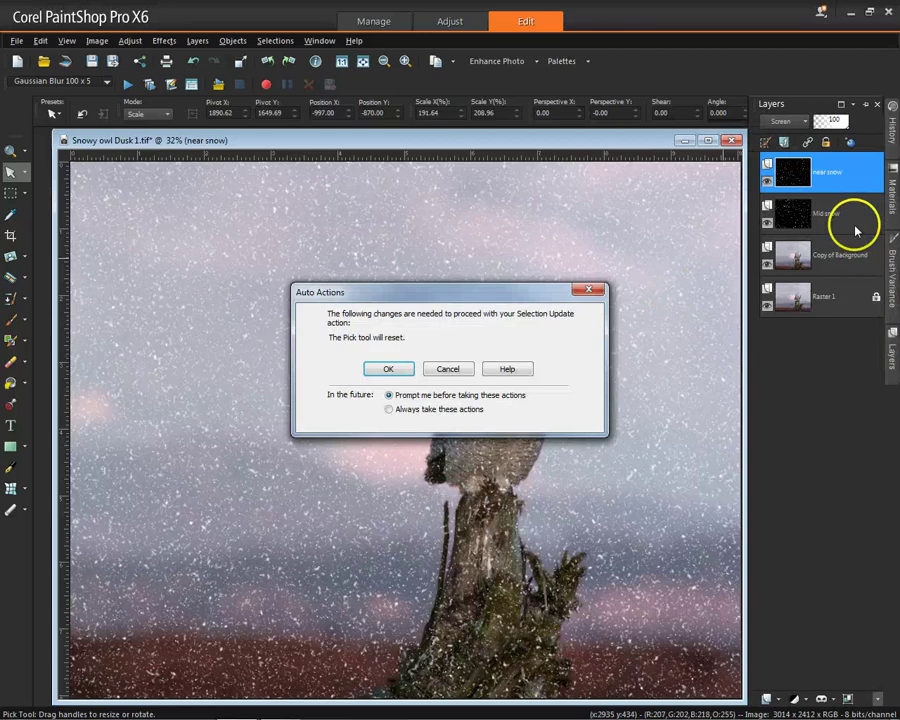
pyautogui.click(390, 369)
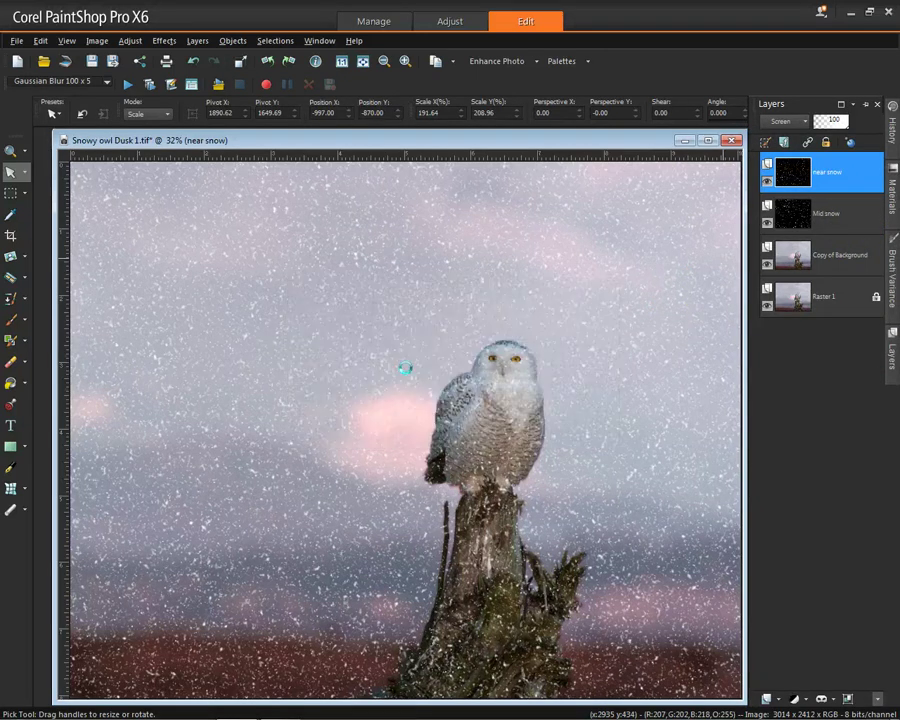
pyautogui.click(829, 231)
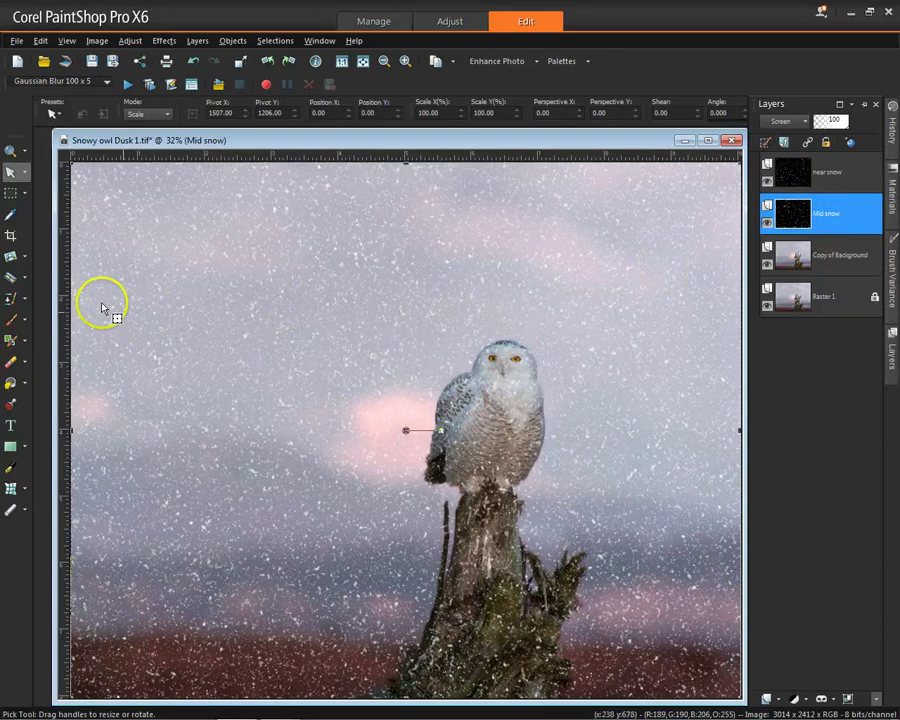
# - With the Eraser at hardness 40, erase the snow over the owl's head, chest and lower body
pyautogui.click(14, 362)
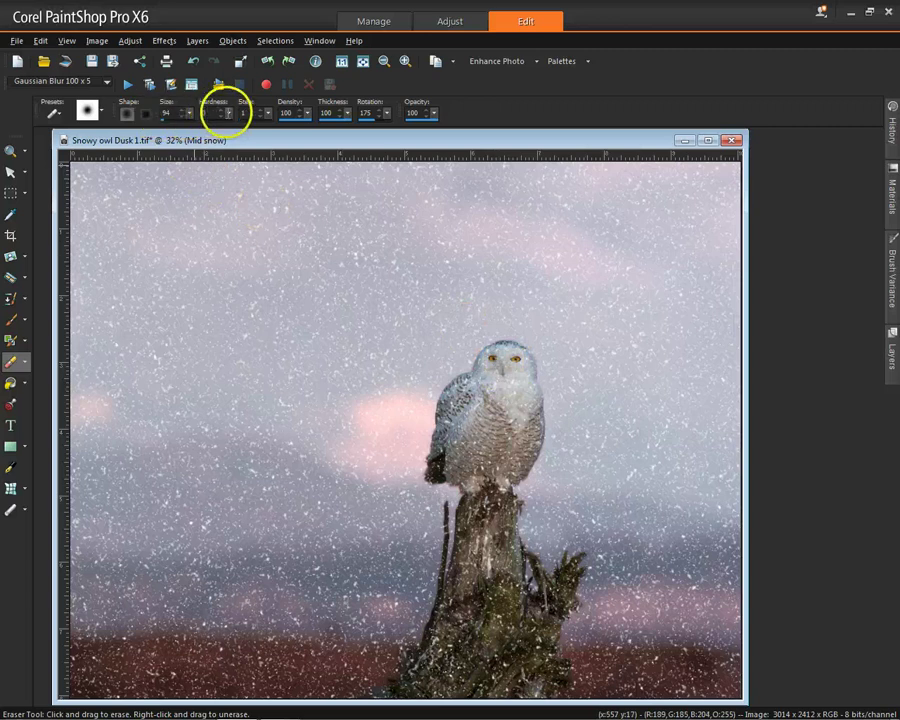
pyautogui.moveTo(228, 112); pyautogui.dragTo(258, 110)
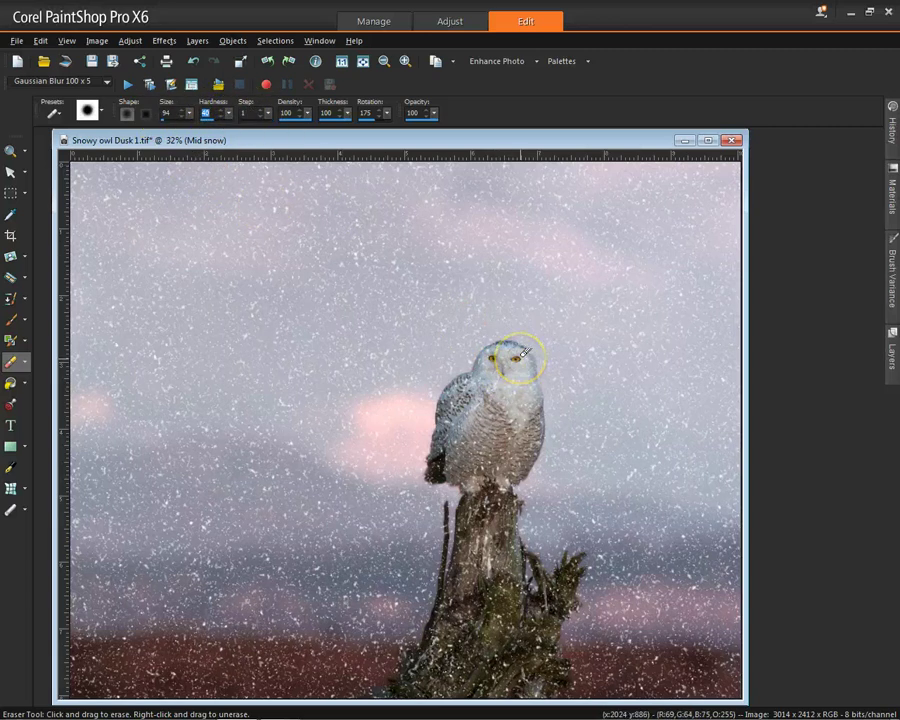
pyautogui.moveTo(519, 360)
pyautogui.mouseDown()
pyautogui.moveTo(450, 414)
pyautogui.moveTo(455, 429)
pyautogui.moveTo(502, 412)
pyautogui.moveTo(528, 432)
pyautogui.mouseUp()
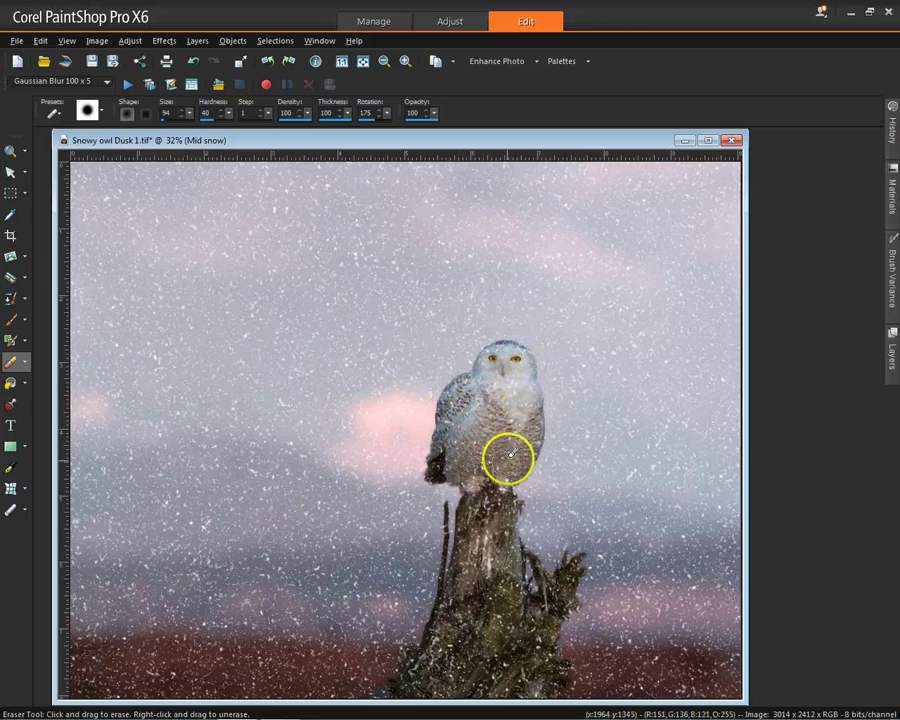
pyautogui.moveTo(505, 460)
pyautogui.mouseDown()
pyautogui.moveTo(477, 440)
pyautogui.moveTo(453, 440)
pyautogui.moveTo(445, 463)
pyautogui.moveTo(466, 457)
pyautogui.moveTo(479, 501)
pyautogui.moveTo(455, 623)
pyautogui.moveTo(431, 684)
pyautogui.moveTo(466, 549)
pyautogui.moveTo(490, 508)
pyautogui.moveTo(470, 687)
pyautogui.moveTo(486, 499)
pyautogui.moveTo(507, 676)
pyautogui.moveTo(556, 575)
pyautogui.moveTo(540, 665)
pyautogui.moveTo(546, 687)
pyautogui.moveTo(470, 676)
pyautogui.moveTo(422, 686)
pyautogui.moveTo(411, 675)
pyautogui.moveTo(449, 625)
pyautogui.moveTo(517, 438)
pyautogui.moveTo(522, 412)
pyautogui.moveTo(508, 356)
pyautogui.moveTo(453, 405)
pyautogui.moveTo(443, 470)
pyautogui.moveTo(464, 466)
pyautogui.moveTo(472, 488)
pyautogui.moveTo(473, 561)
pyautogui.moveTo(417, 713)
pyautogui.moveTo(416, 678)
pyautogui.mouseUp()
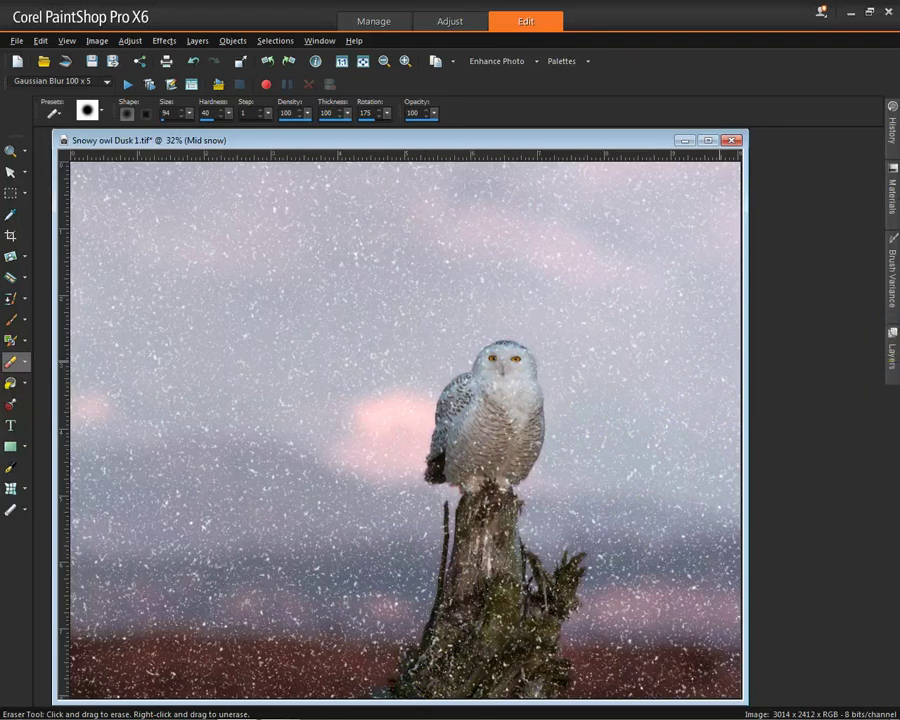
# - Select the near snow layer and enlarge the image window around the picture
pyautogui.click(892, 378)
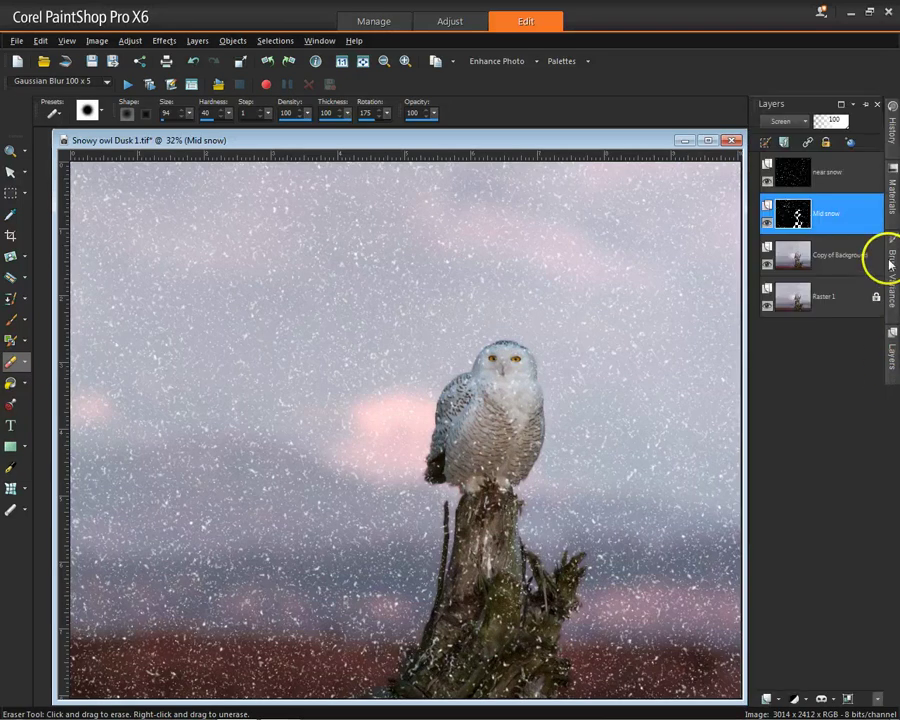
pyautogui.click(846, 190)
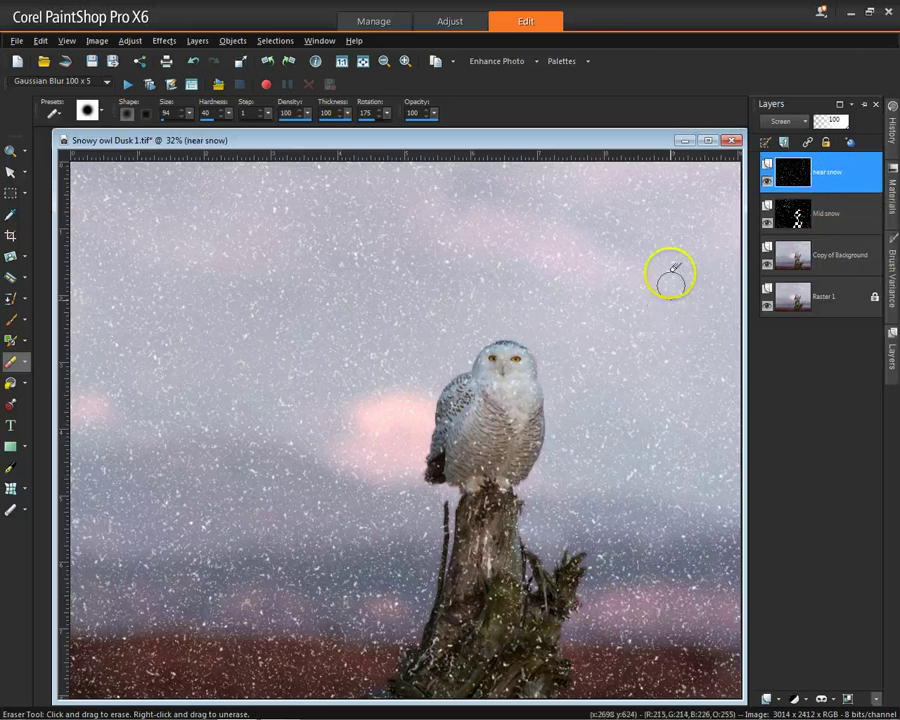
pyautogui.scroll(-4, 583, 255)
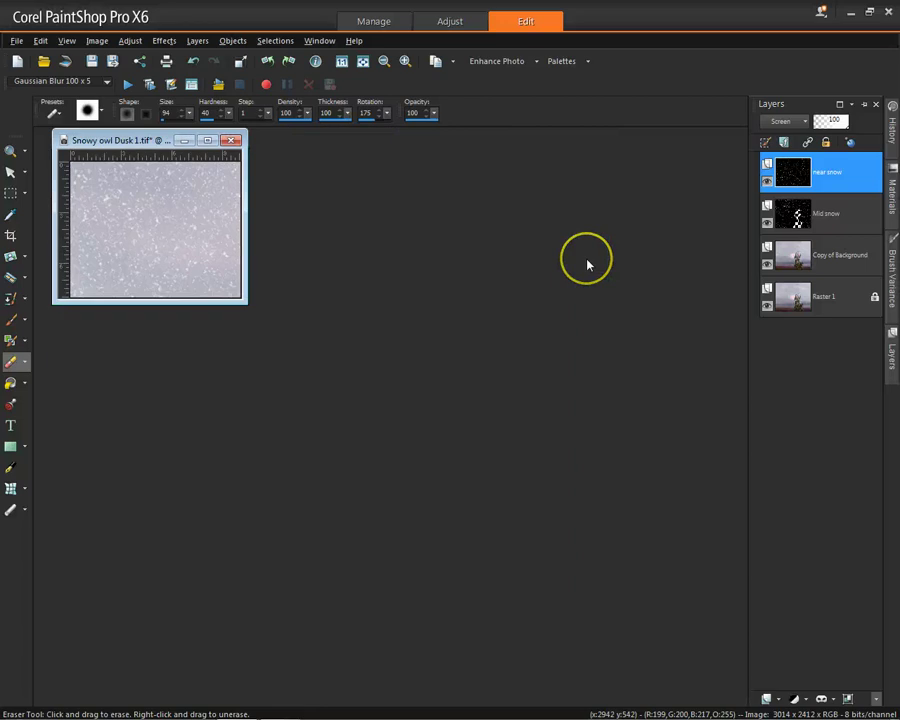
pyautogui.moveTo(285, 334); pyautogui.dragTo(775, 675)
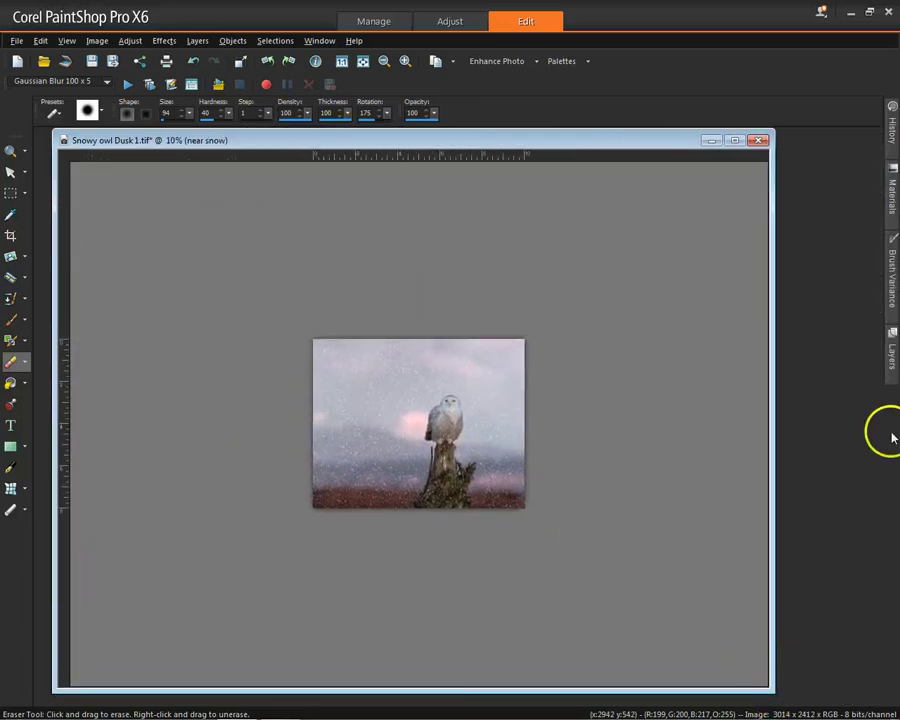
# - Duplicate near snow and name the copy 'far snow'
pyautogui.moveTo(890, 362)
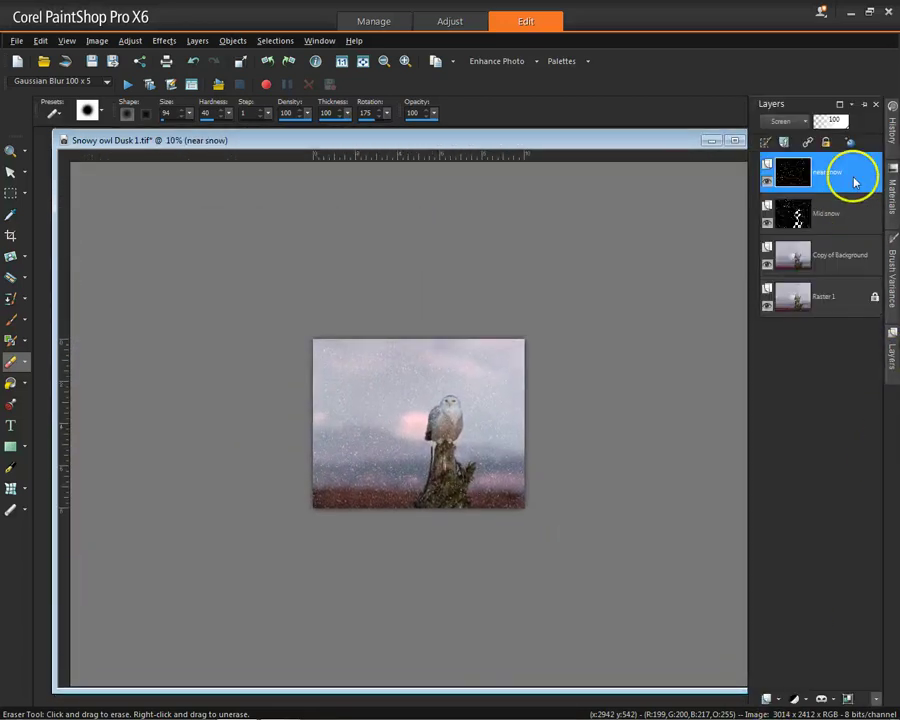
pyautogui.rightClick(856, 177)
pyautogui.click(820, 206)
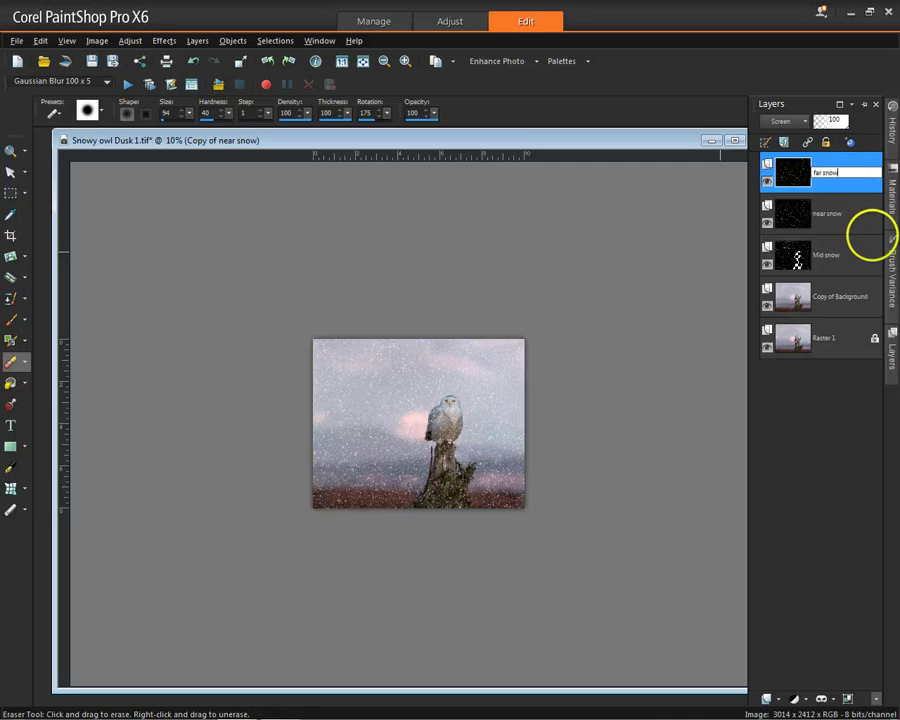
pyautogui.press('Return')
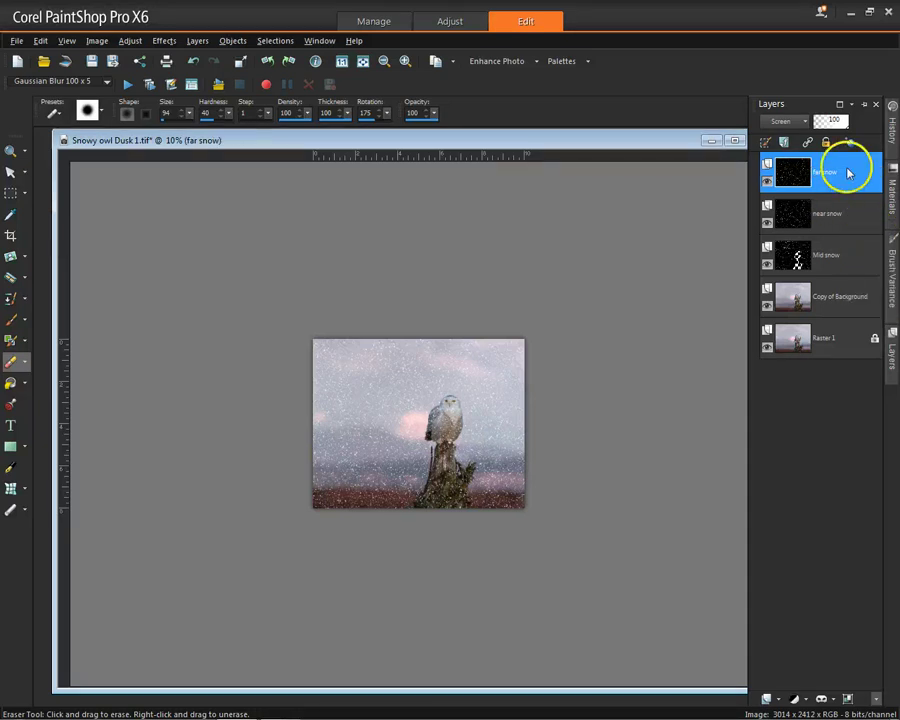
pyautogui.click(11, 176)
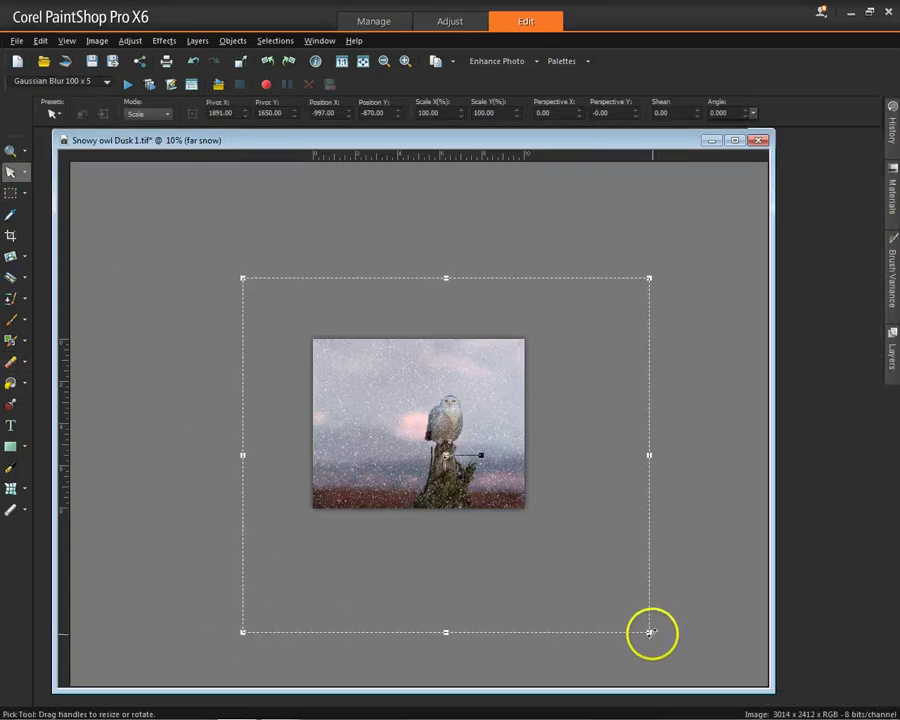
# - Drag the far snow layer's handles inward to about 54.69% wide and 37.40% tall
pyautogui.moveTo(649, 632); pyautogui.dragTo(572, 440)
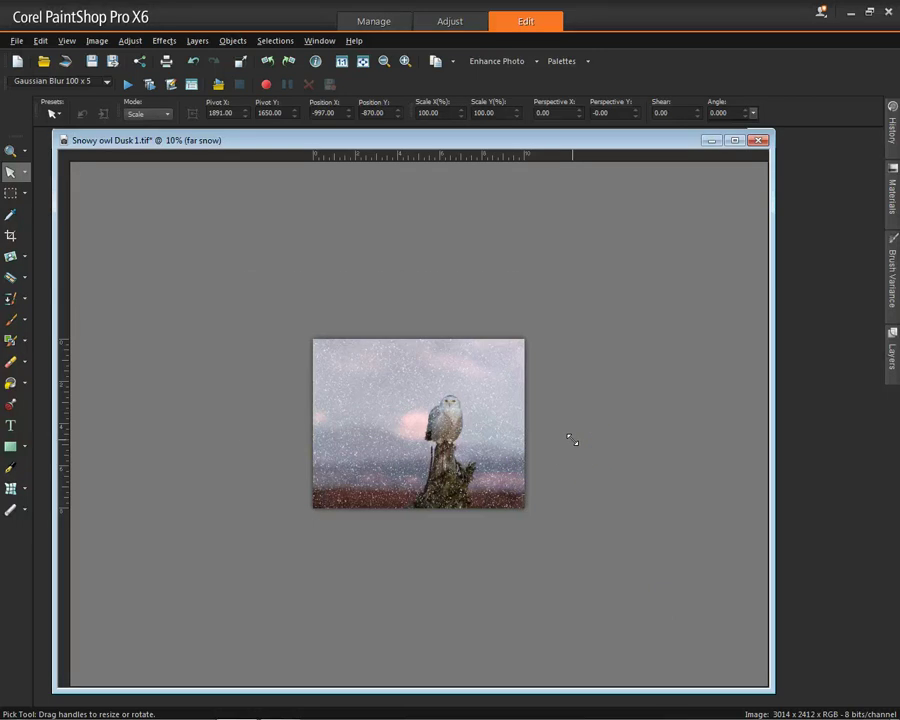
pyautogui.moveTo(245, 490); pyautogui.dragTo(460, 344)
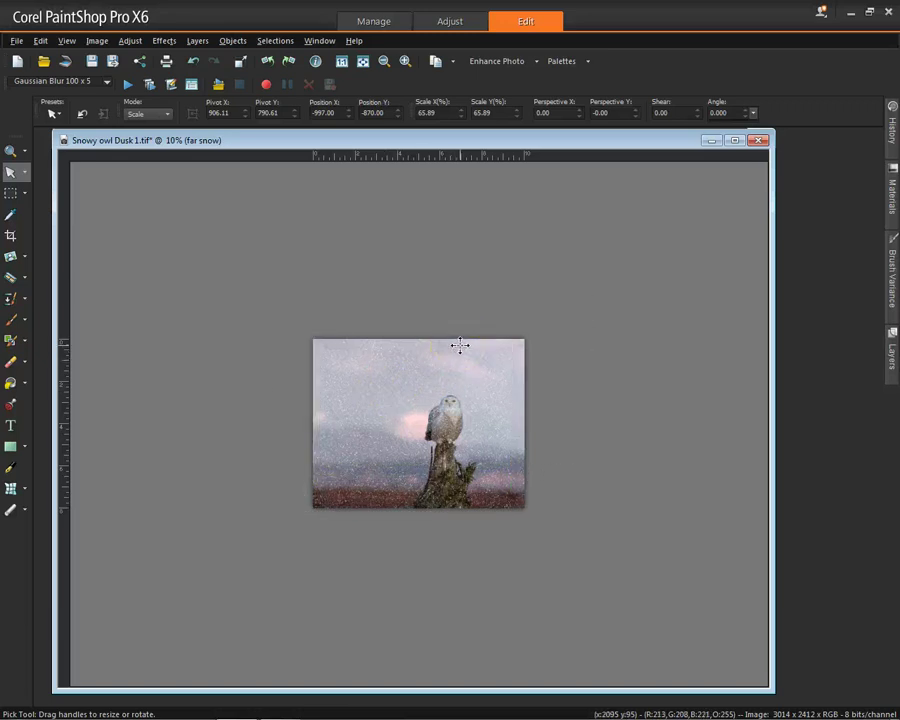
pyautogui.click(320, 464)
pyautogui.click(320, 344)
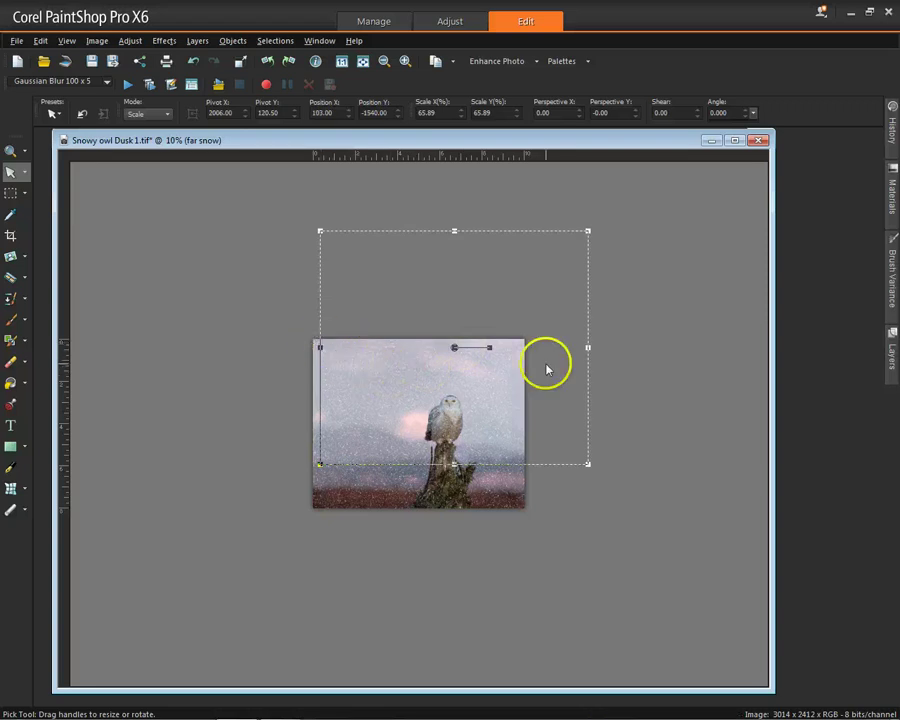
pyautogui.click(589, 347)
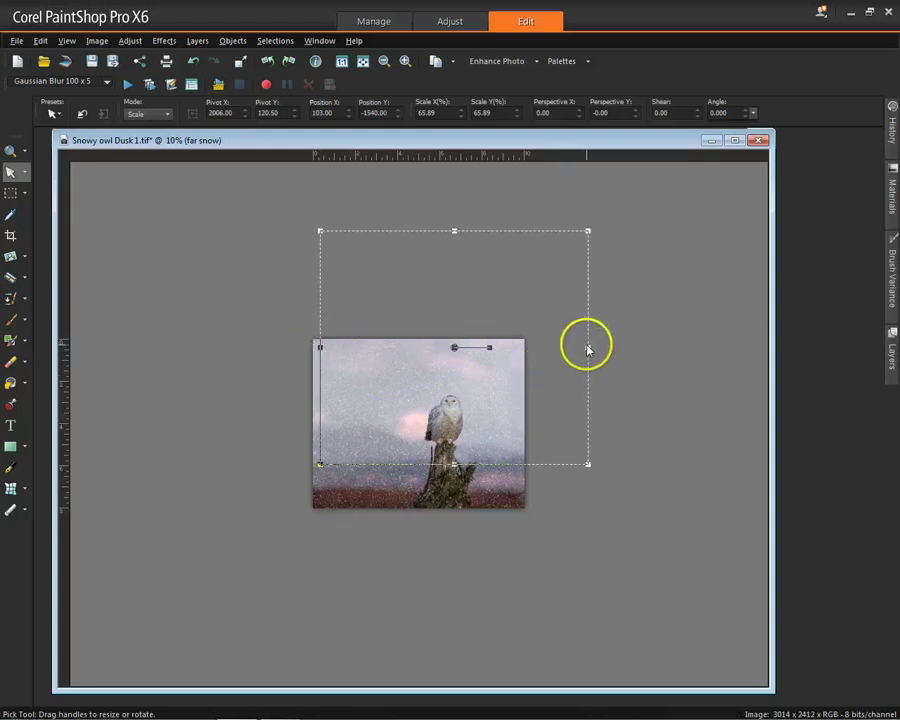
pyautogui.moveTo(589, 350); pyautogui.dragTo(534, 341)
pyautogui.click(441, 367)
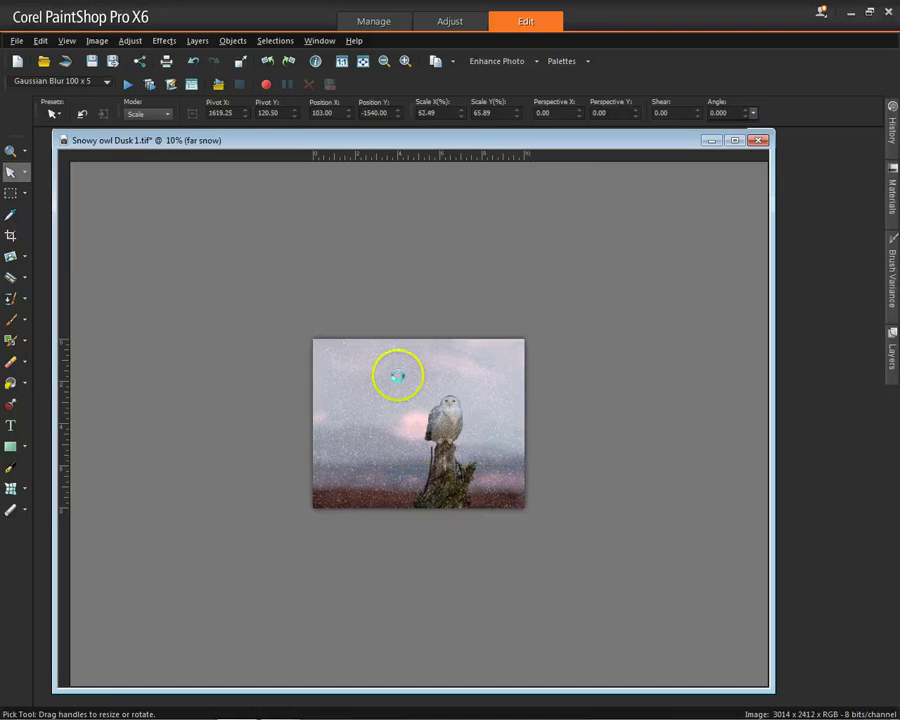
pyautogui.click(365, 375)
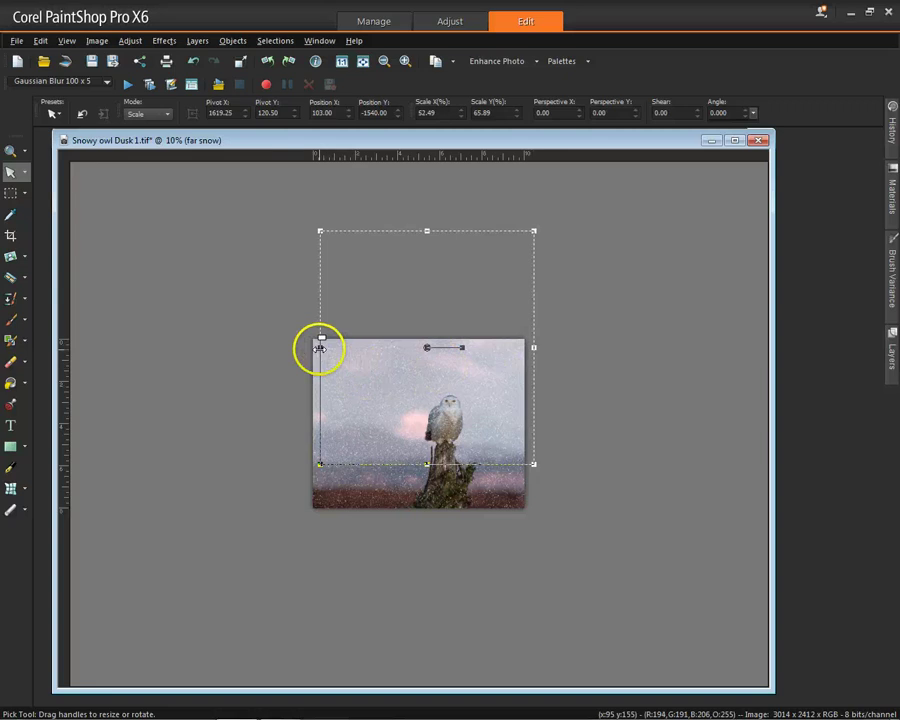
pyautogui.moveTo(320, 347); pyautogui.dragTo(312, 348)
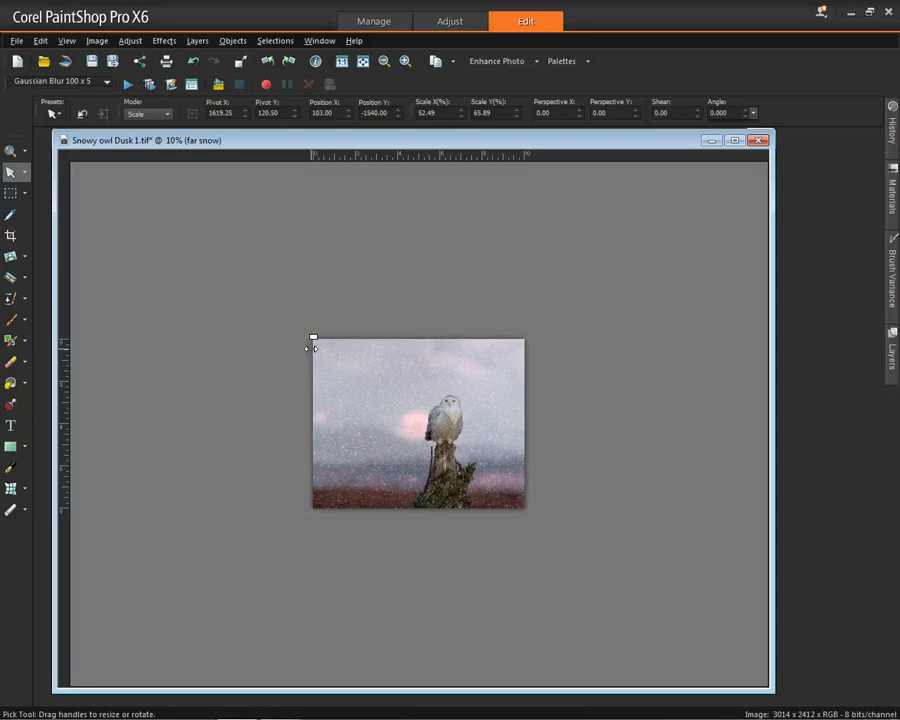
pyautogui.click(422, 235)
pyautogui.moveTo(423, 231); pyautogui.dragTo(406, 324)
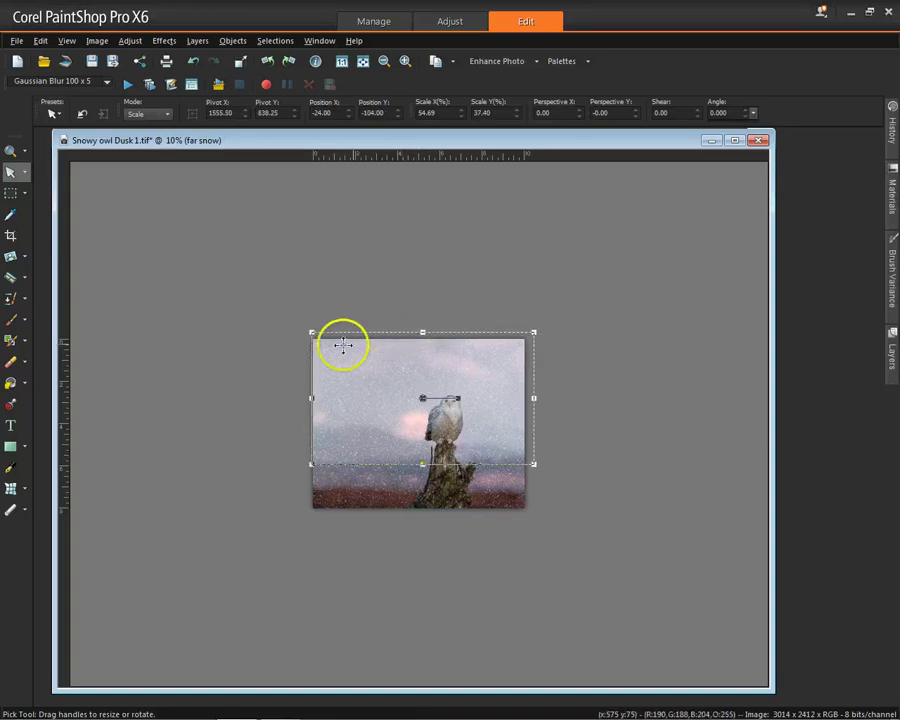
# - Set the Eraser to hardness 0 and a size of about 906
pyautogui.click(14, 360)
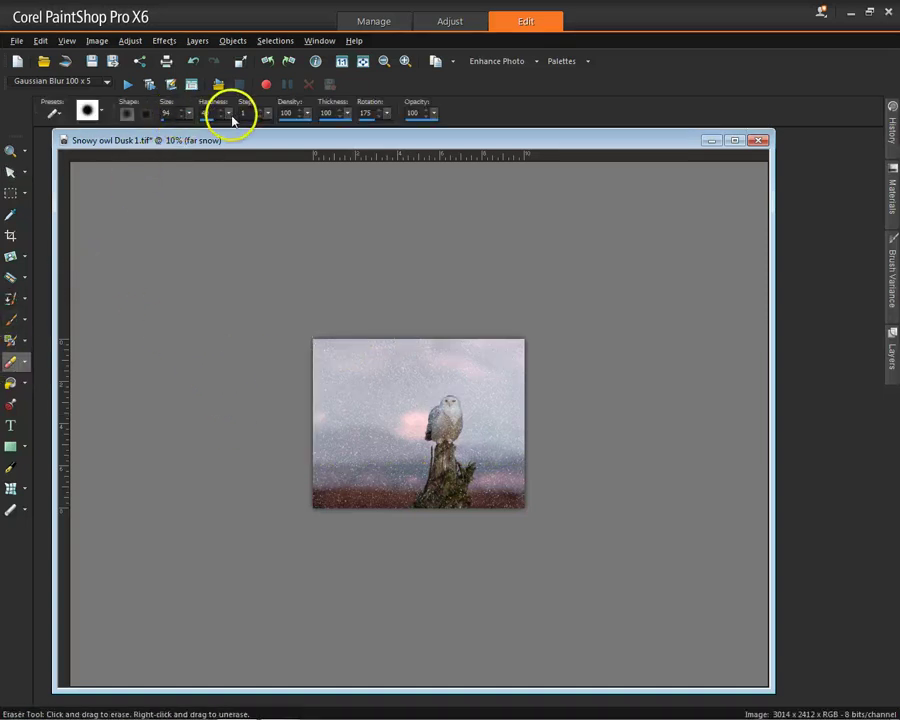
pyautogui.moveTo(232, 121); pyautogui.dragTo(203, 121)
pyautogui.click(187, 114)
pyautogui.moveTo(192, 117); pyautogui.dragTo(263, 117)
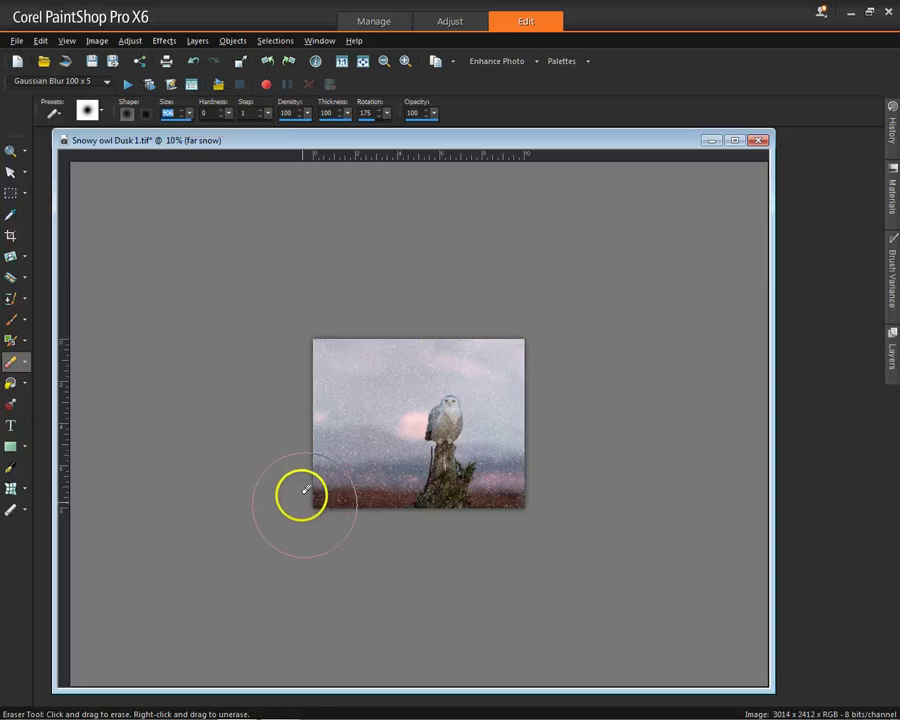
# - Accept the Auto Actions reset and softly erase far snow along the image's bottom edge
pyautogui.click(312, 496)
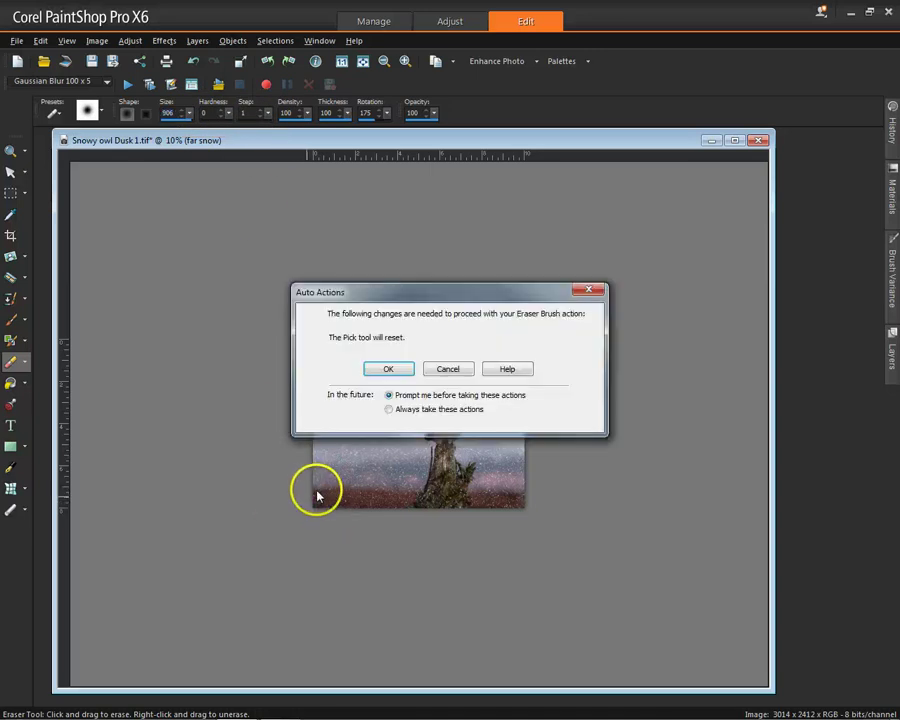
pyautogui.click(386, 368)
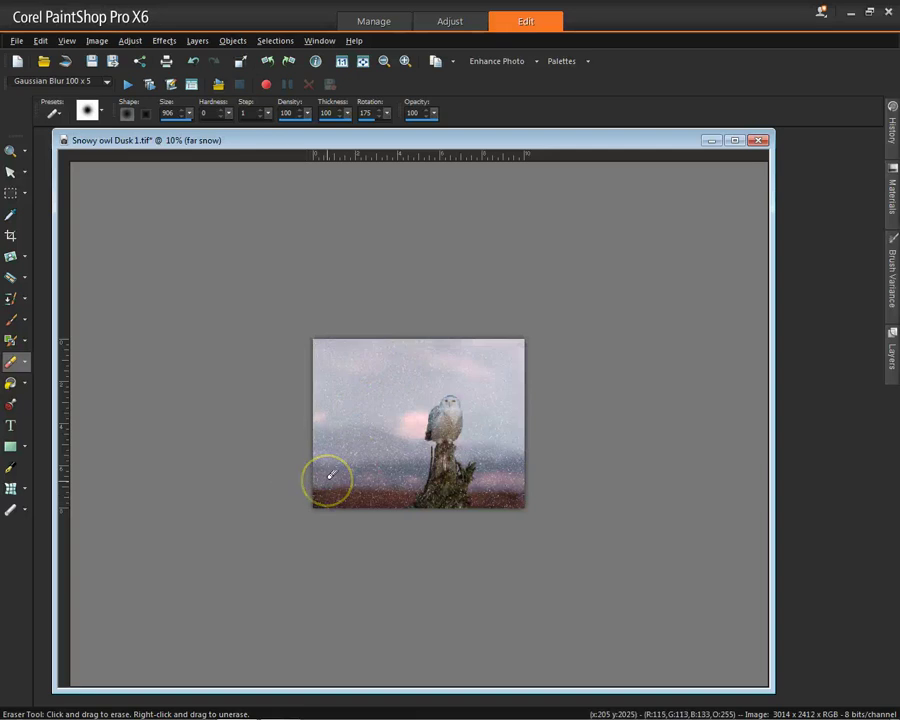
pyautogui.moveTo(331, 474)
pyautogui.mouseDown()
pyautogui.moveTo(440, 498)
pyautogui.moveTo(625, 483)
pyautogui.moveTo(651, 438)
pyautogui.moveTo(840, 325)
pyautogui.mouseUp()
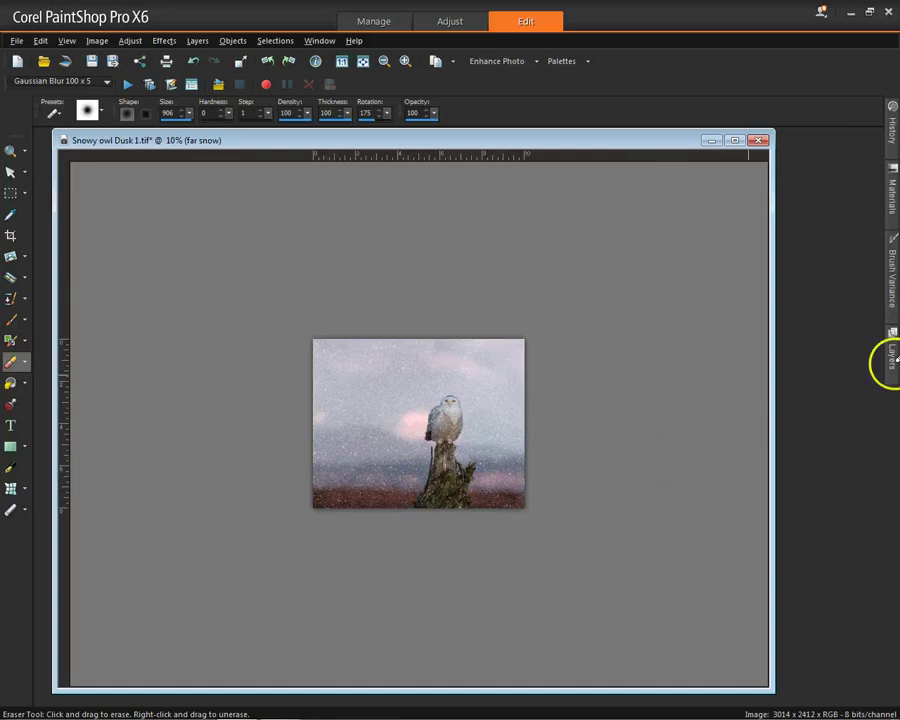
pyautogui.moveTo(890, 365)
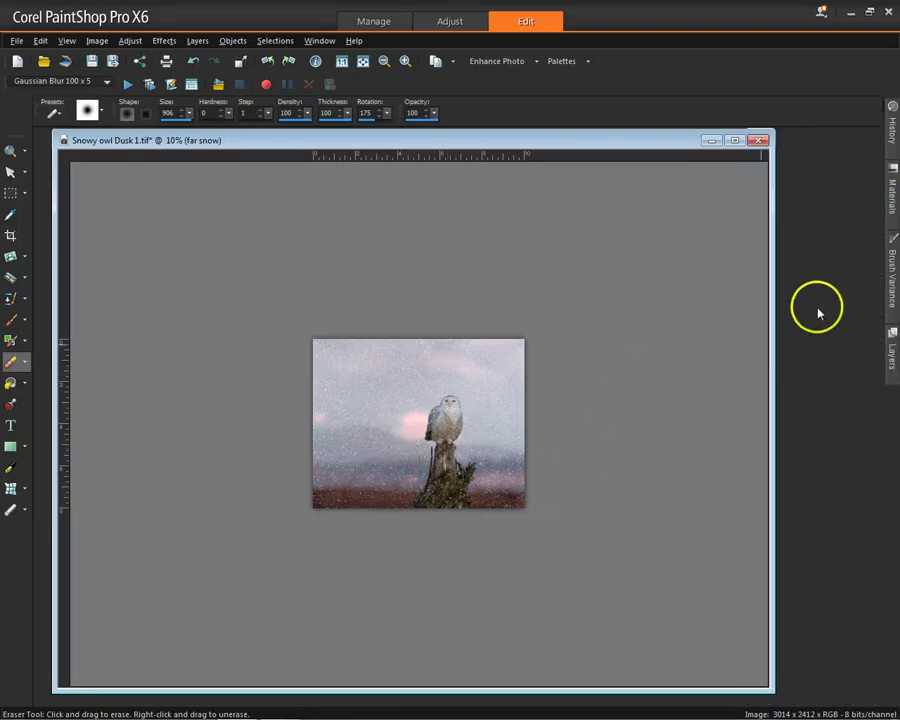
pyautogui.scroll(1, 530, 434)
pyautogui.scroll(3, 530, 434)
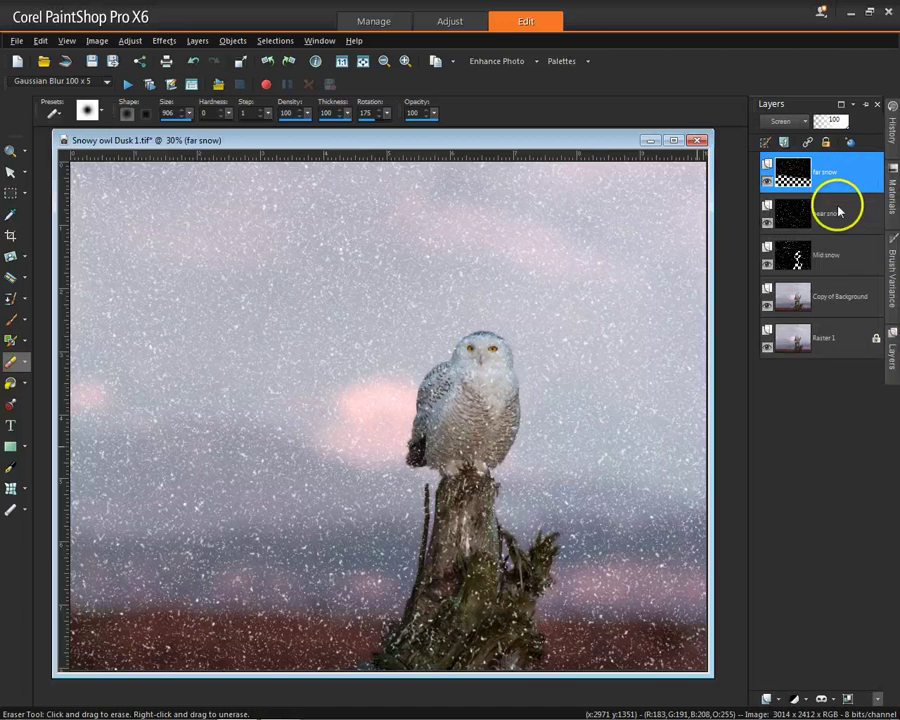
# - On far snow, erase the owl's head and face with a size 47, hardness 54 eraser
pyautogui.click(836, 173)
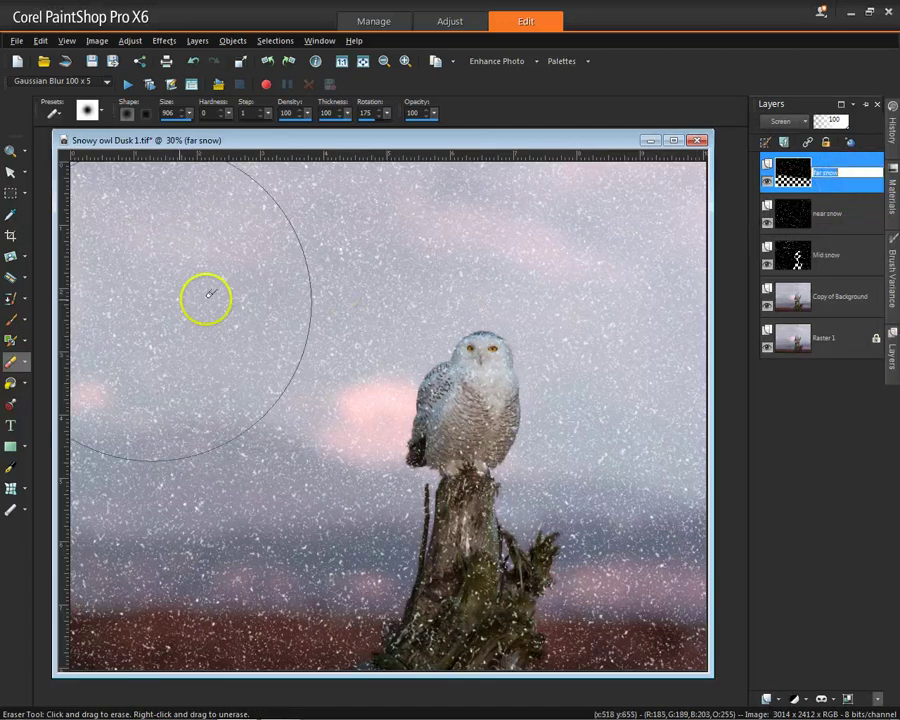
pyautogui.click(14, 374)
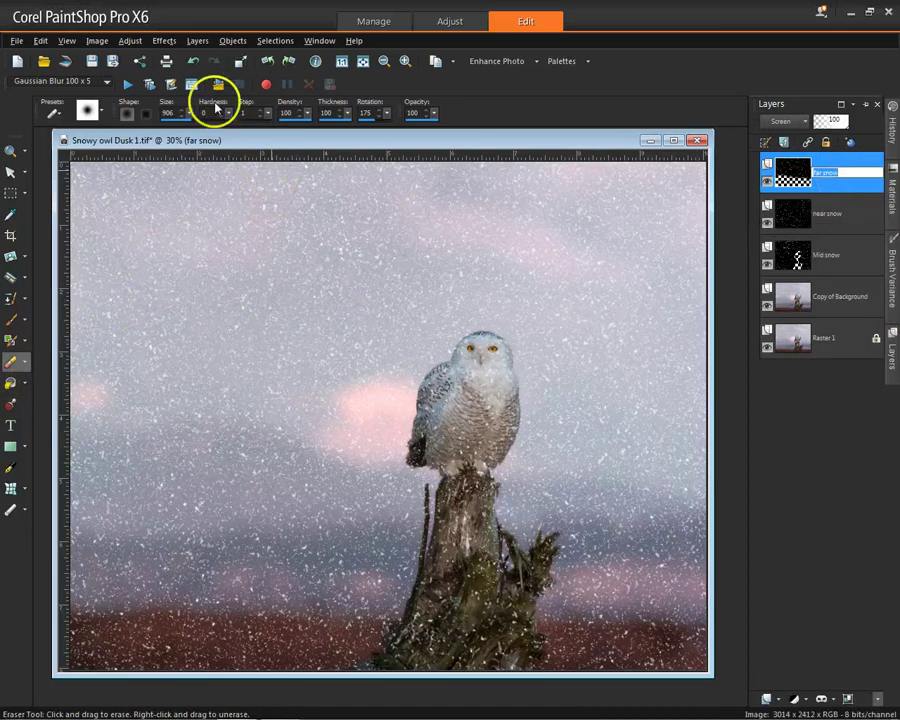
pyautogui.click(127, 118)
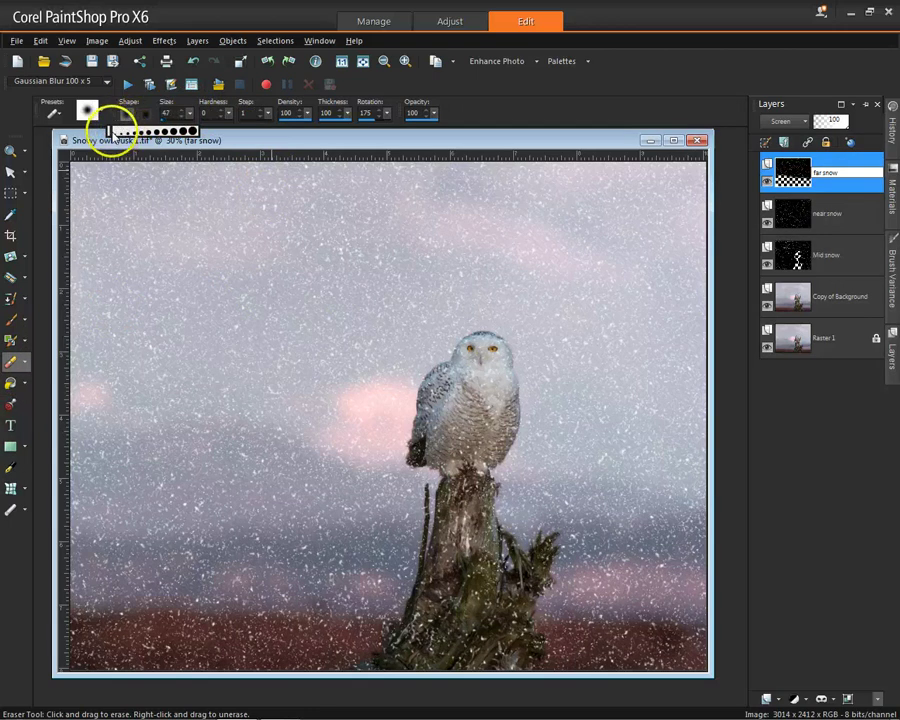
pyautogui.moveTo(229, 113); pyautogui.dragTo(268, 118)
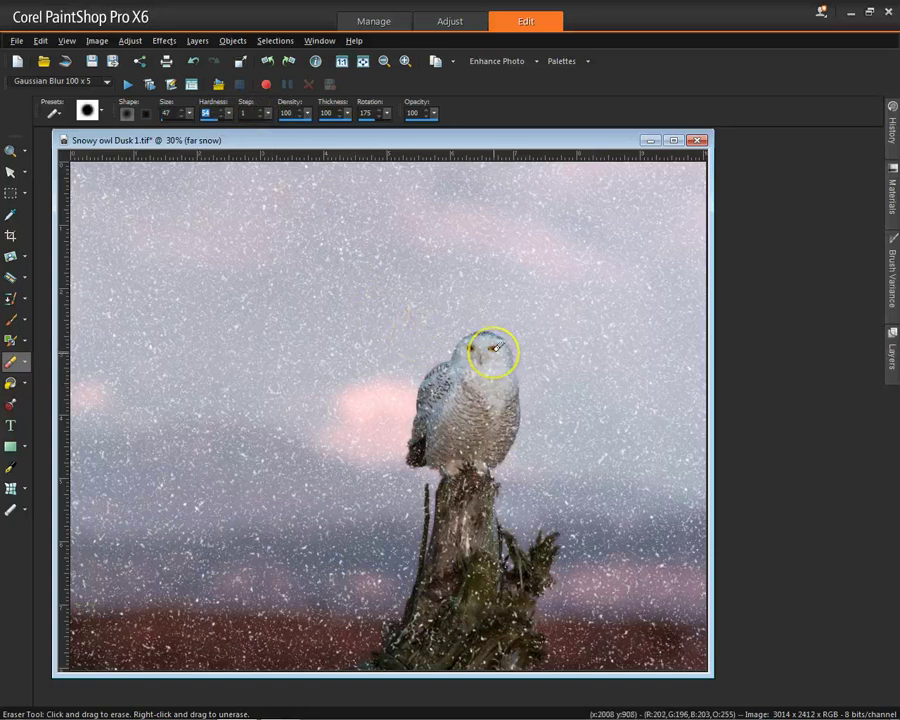
pyautogui.moveTo(497, 347)
pyautogui.mouseDown()
pyautogui.moveTo(474, 362)
pyautogui.moveTo(482, 358)
pyautogui.moveTo(441, 459)
pyautogui.moveTo(449, 481)
pyautogui.moveTo(450, 472)
pyautogui.moveTo(496, 476)
pyautogui.moveTo(487, 473)
pyautogui.mouseUp()
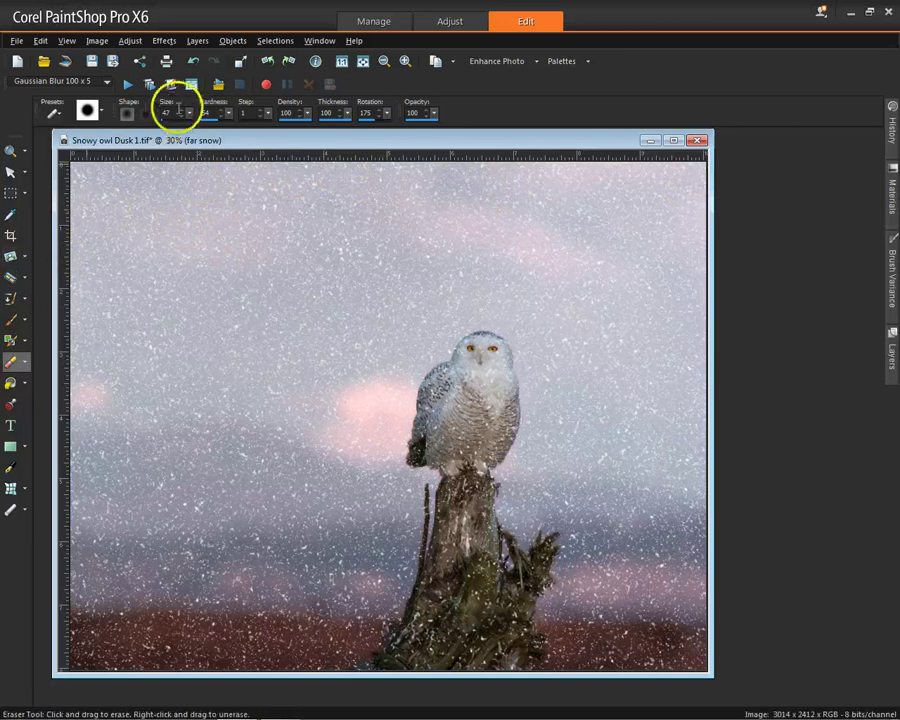
# - Enlarge the eraser to size 171 and clear flakes from the owl's body and down the stump
pyautogui.click(190, 116)
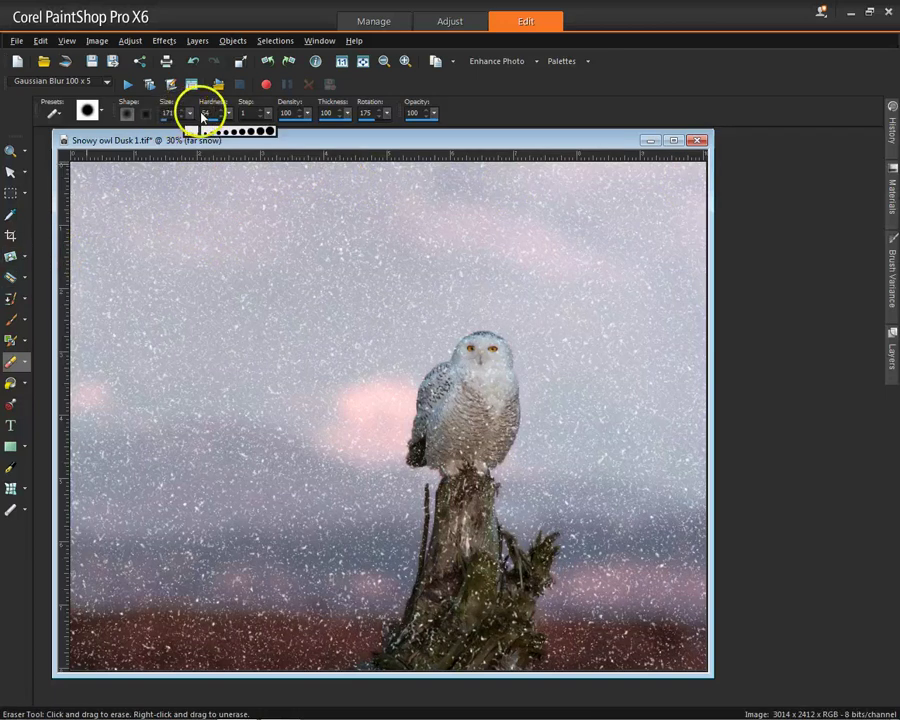
pyautogui.moveTo(203, 116); pyautogui.dragTo(206, 118)
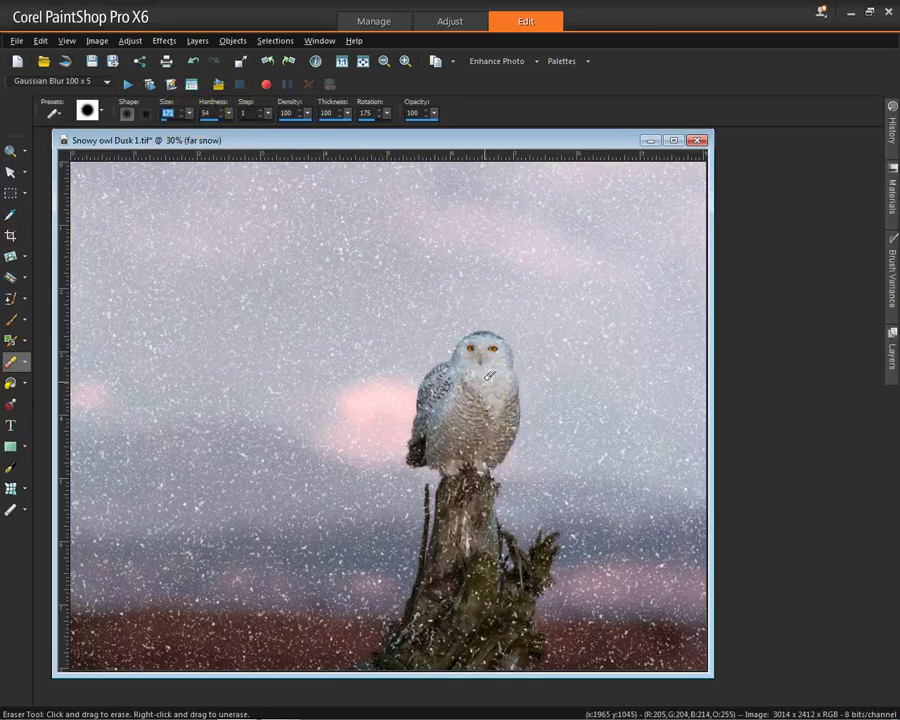
pyautogui.moveTo(450, 440)
pyautogui.mouseDown()
pyautogui.moveTo(487, 381)
pyautogui.moveTo(464, 526)
pyautogui.moveTo(467, 580)
pyautogui.moveTo(416, 668)
pyautogui.moveTo(418, 639)
pyautogui.moveTo(486, 645)
pyautogui.moveTo(528, 575)
pyautogui.moveTo(517, 612)
pyautogui.moveTo(474, 542)
pyautogui.mouseUp()
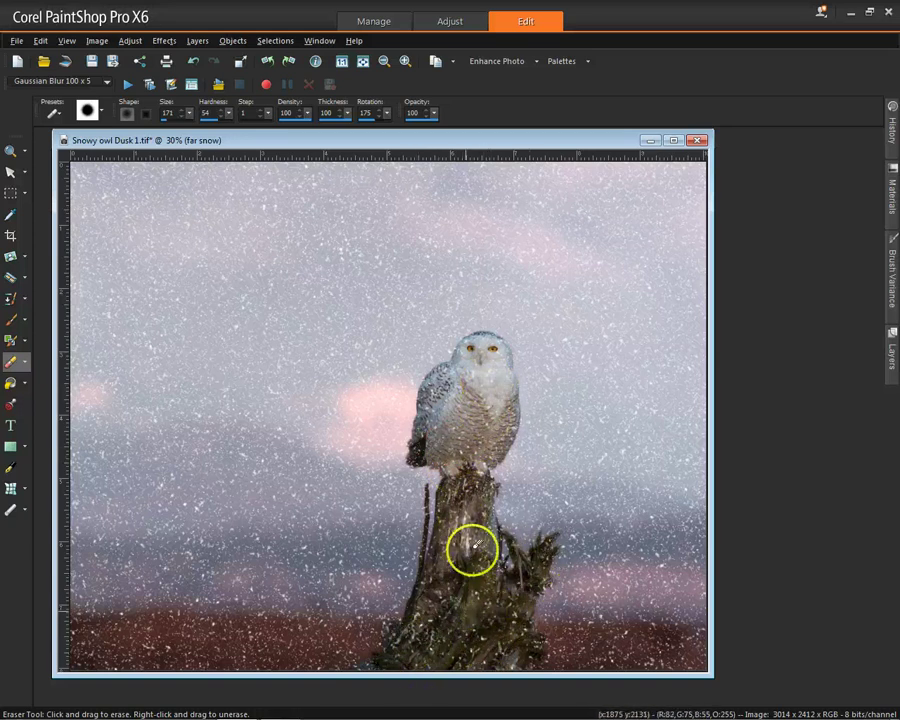
pyautogui.moveTo(469, 509)
pyautogui.mouseDown()
pyautogui.moveTo(499, 669)
pyautogui.moveTo(427, 641)
pyautogui.moveTo(477, 449)
pyautogui.moveTo(504, 422)
pyautogui.moveTo(498, 444)
pyautogui.moveTo(505, 390)
pyautogui.moveTo(466, 395)
pyautogui.moveTo(470, 355)
pyautogui.moveTo(430, 434)
pyautogui.mouseUp()
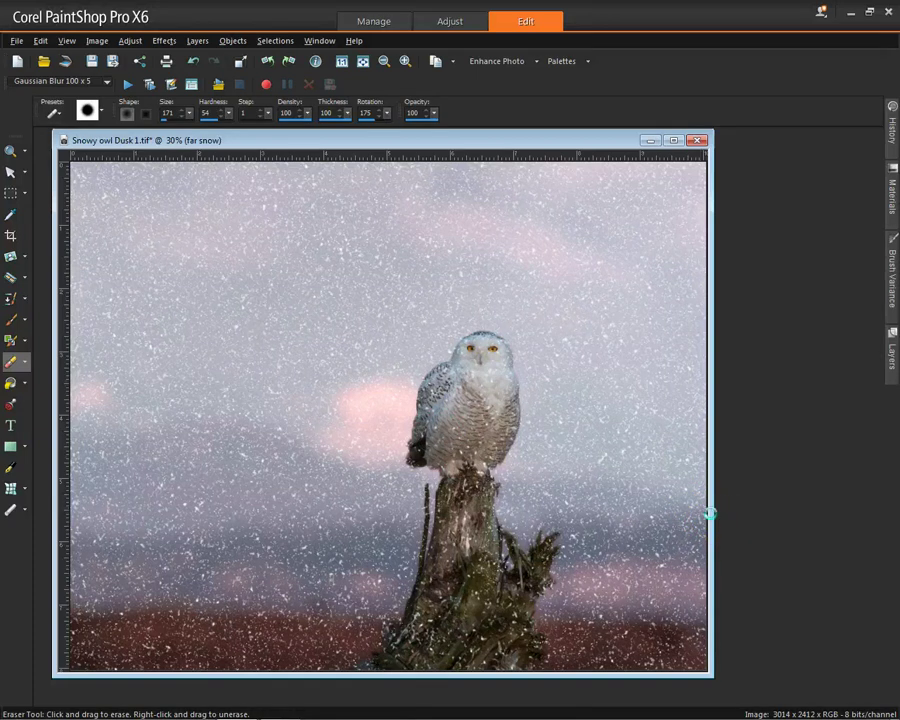
# - Turn off Raster 1's visibility, then apply Merge Visible from the far snow layer's menu
pyautogui.click(889, 352)
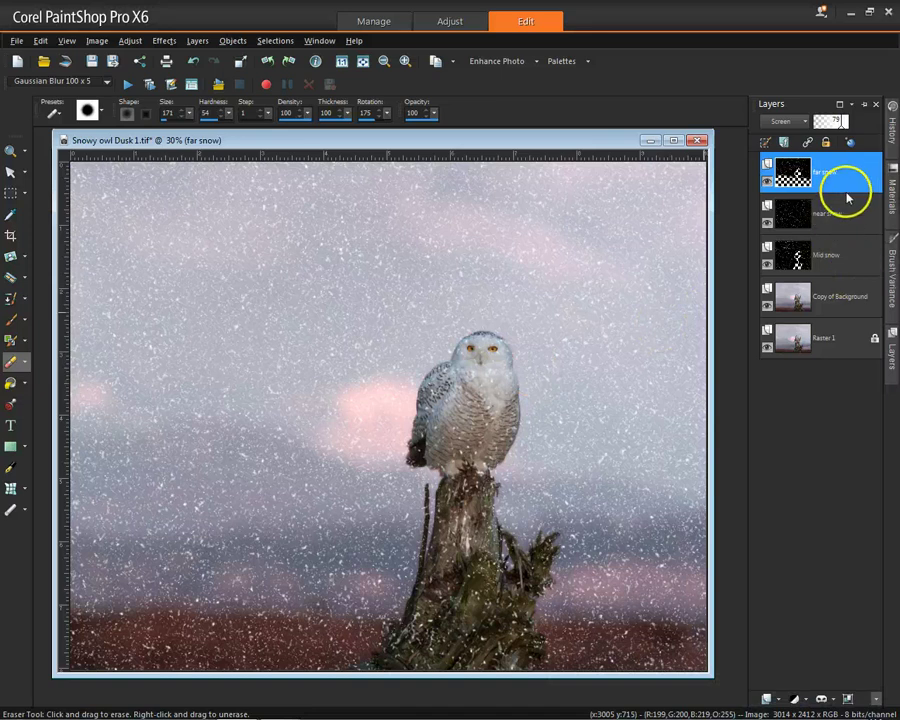
pyautogui.moveTo(848, 195)
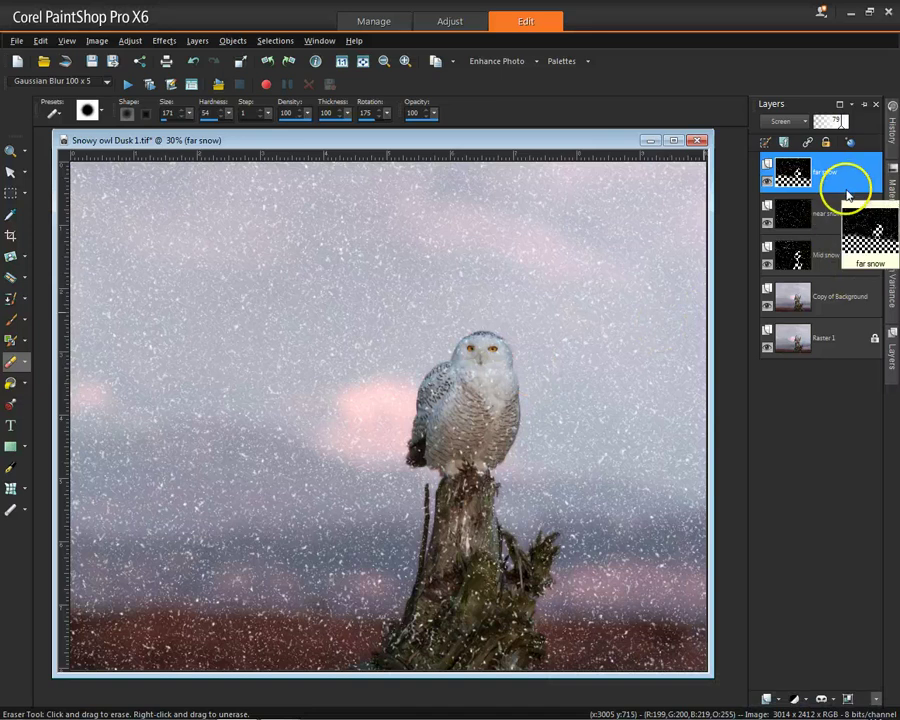
pyautogui.click(767, 345)
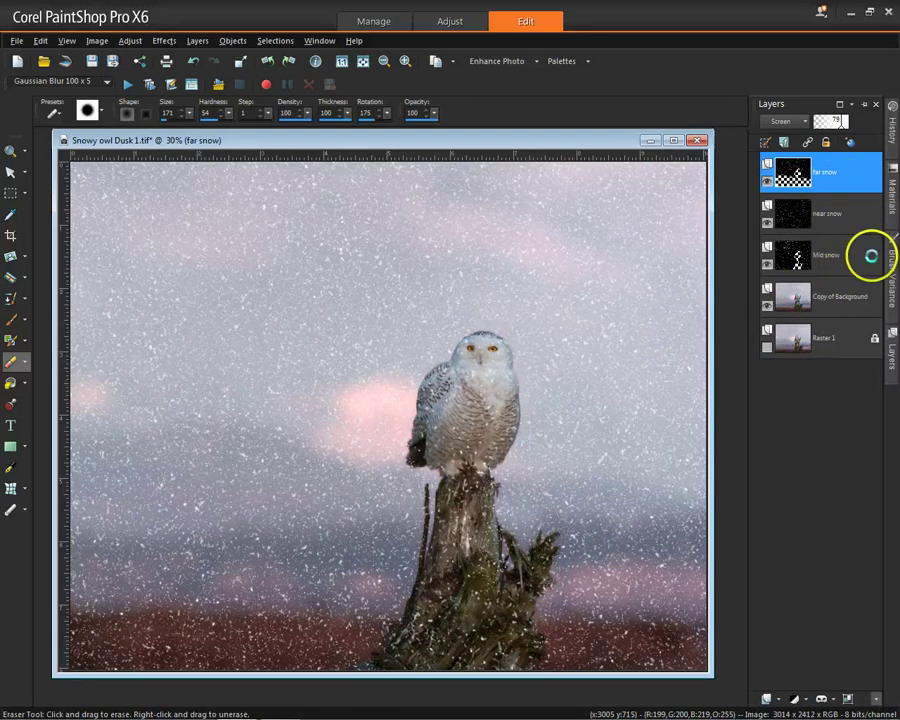
pyautogui.rightClick(865, 190)
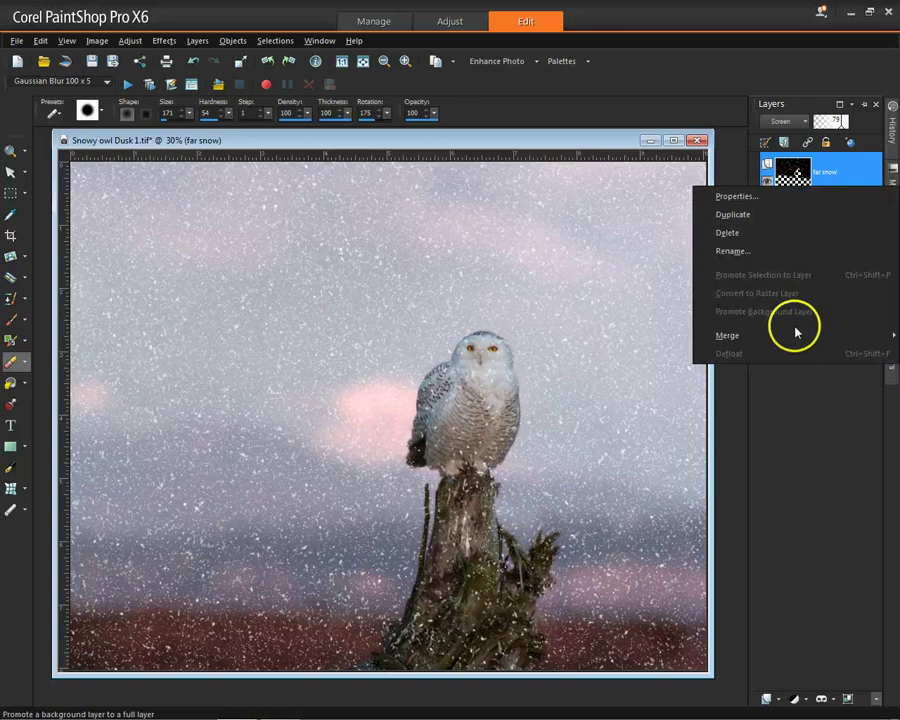
pyautogui.moveTo(782, 342)
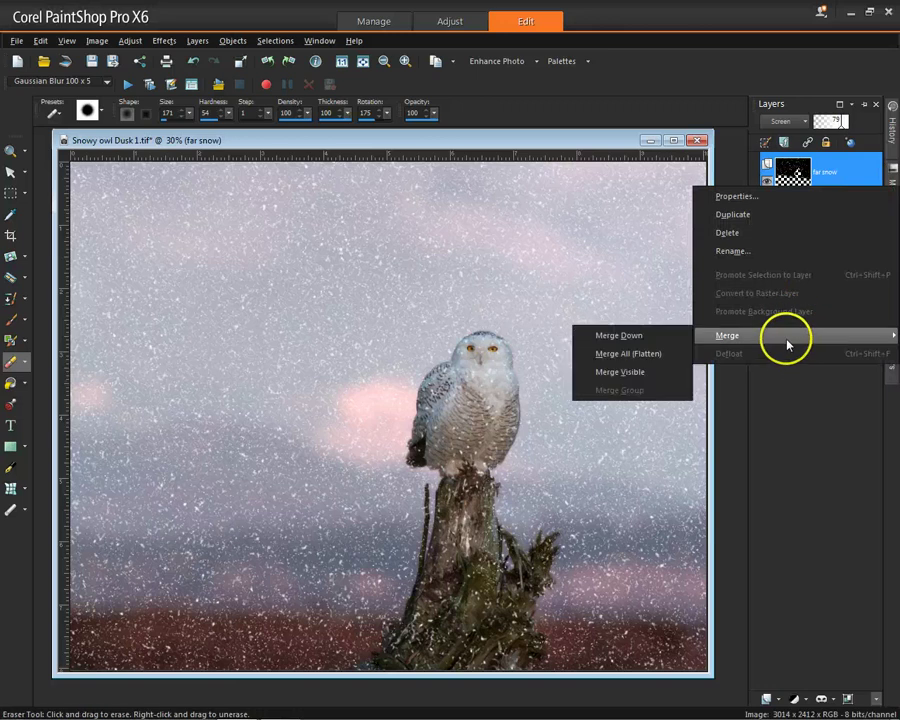
pyautogui.click(635, 374)
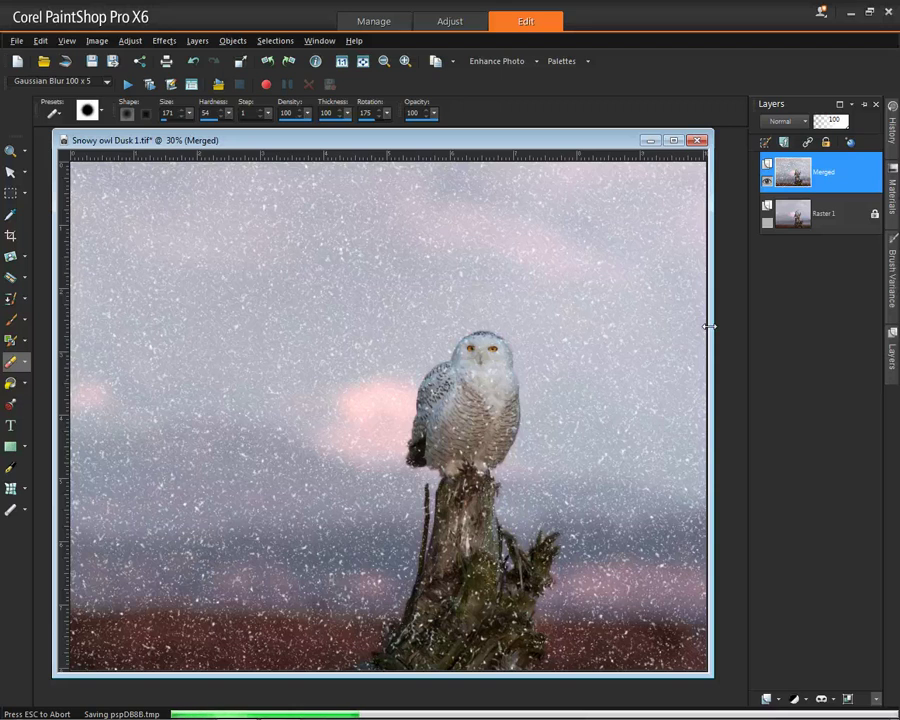
# - Turn Raster 1 back on, then toggle the Merged layer off and on for a before/after comparison
pyautogui.click(767, 220)
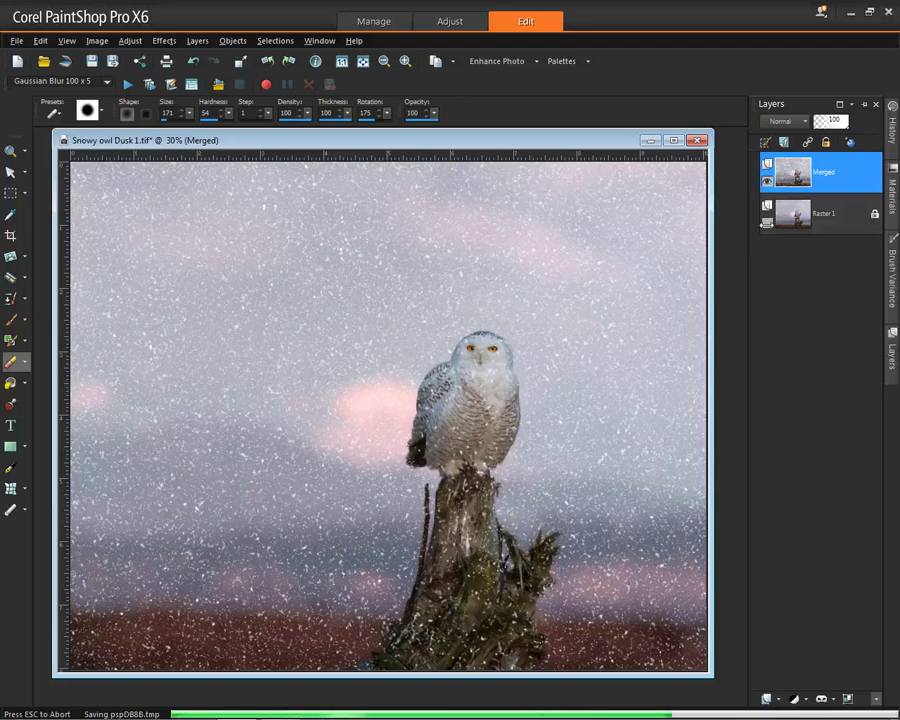
pyautogui.click(765, 233)
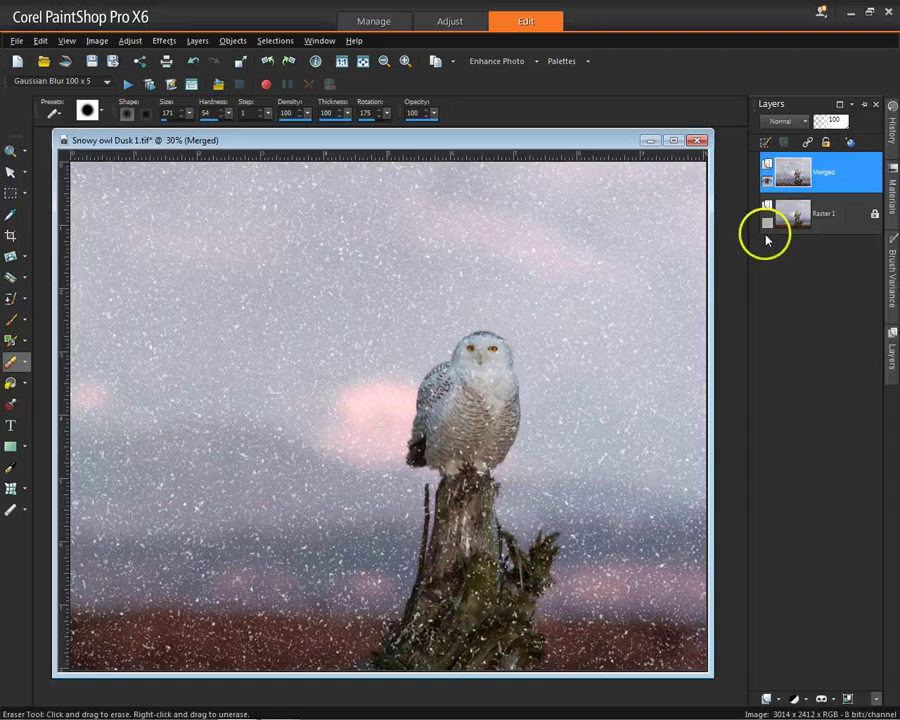
pyautogui.click(767, 221)
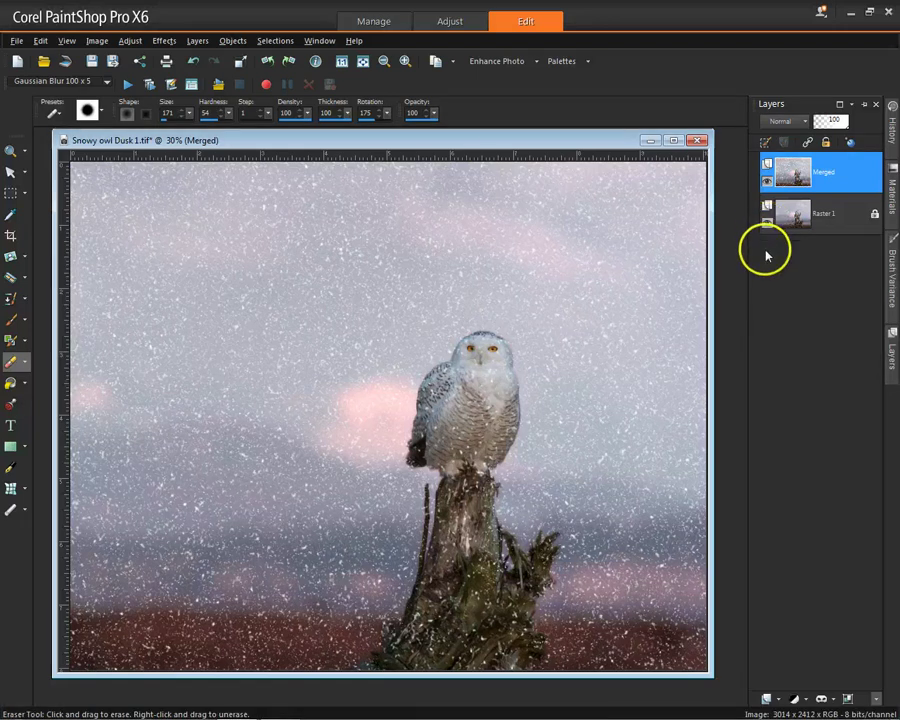
pyautogui.click(767, 180)
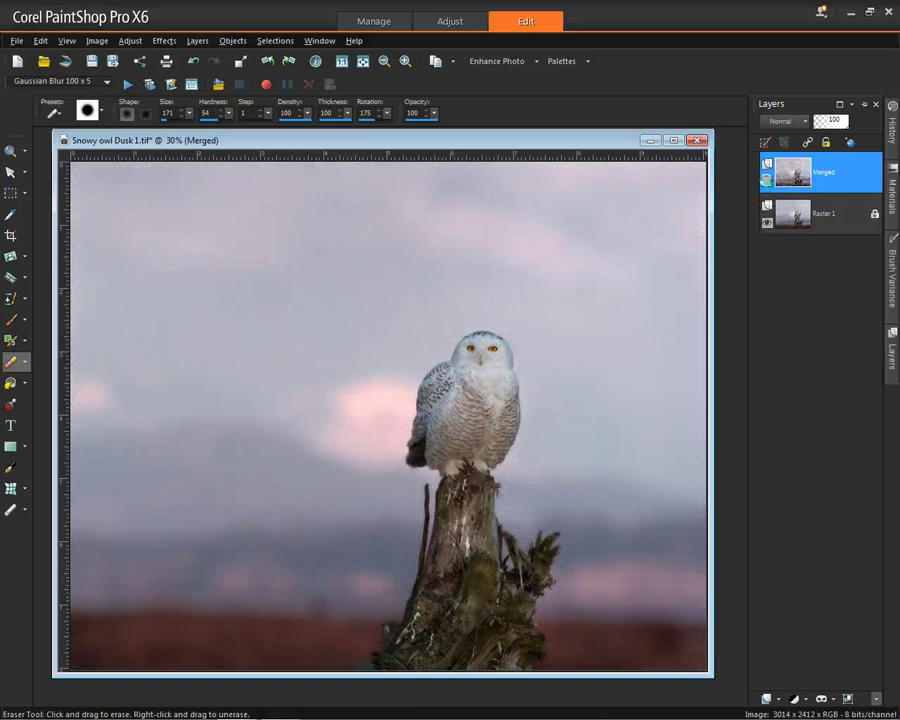
pyautogui.click(767, 180)
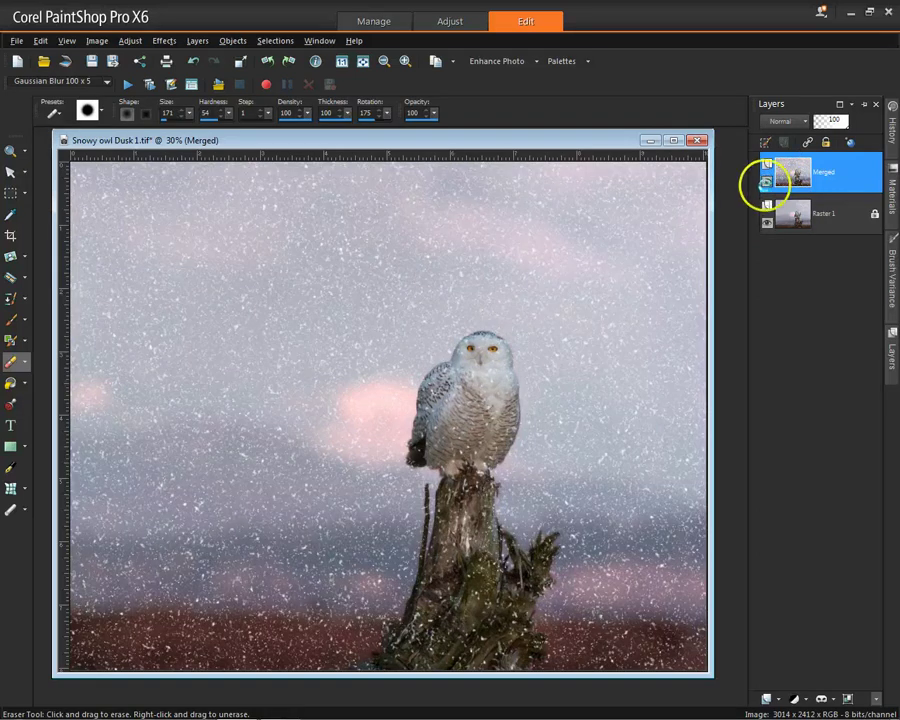